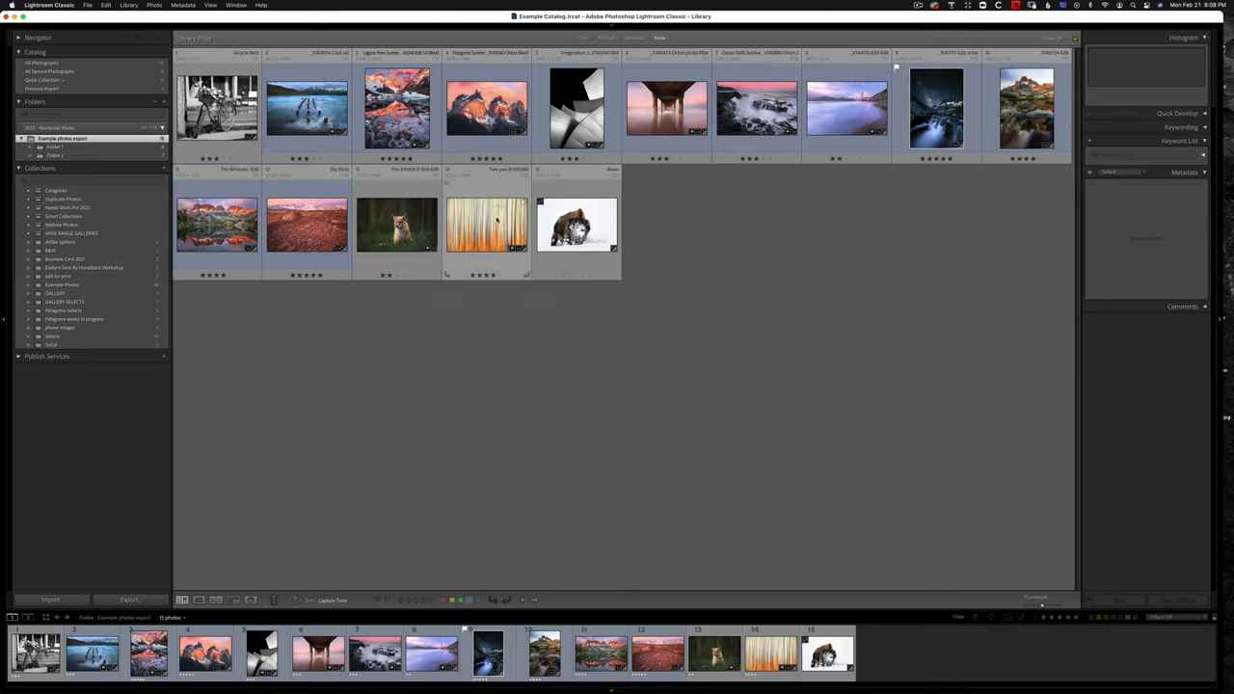
Step: Select the Tree pan photo and set its Metadata preset to None
{"action": "left_click", "coordinate": [496, 220]}
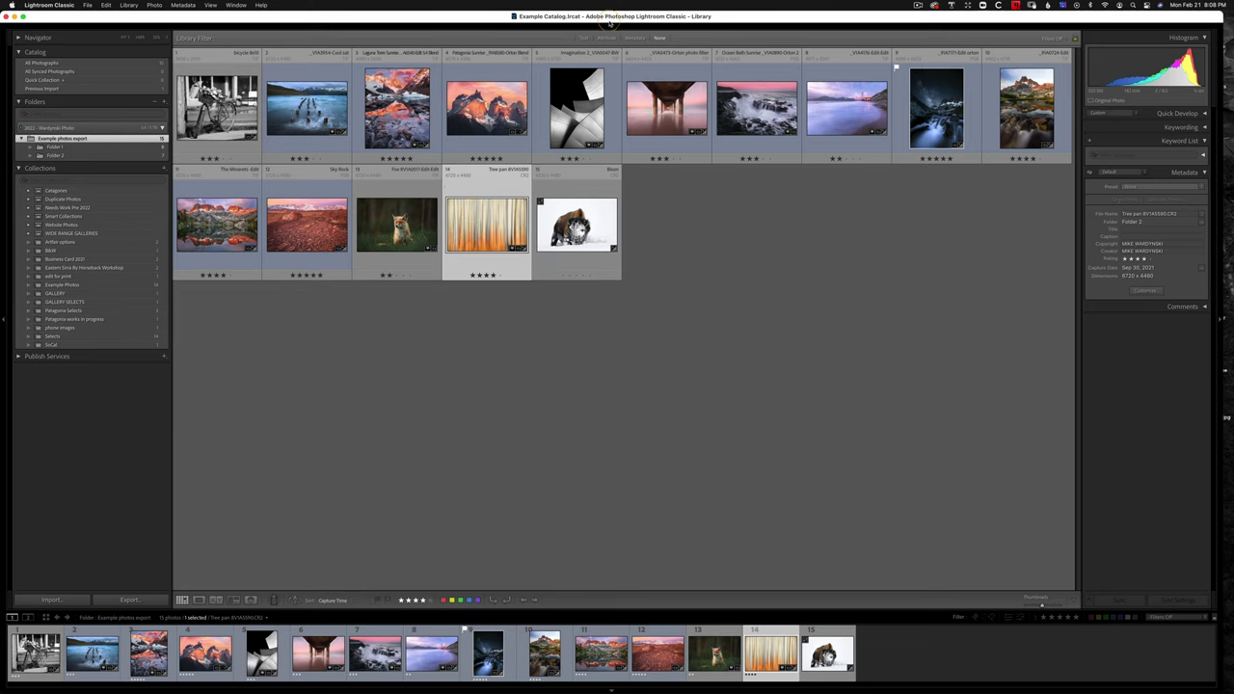
{"action": "left_click", "coordinate": [611, 26]}
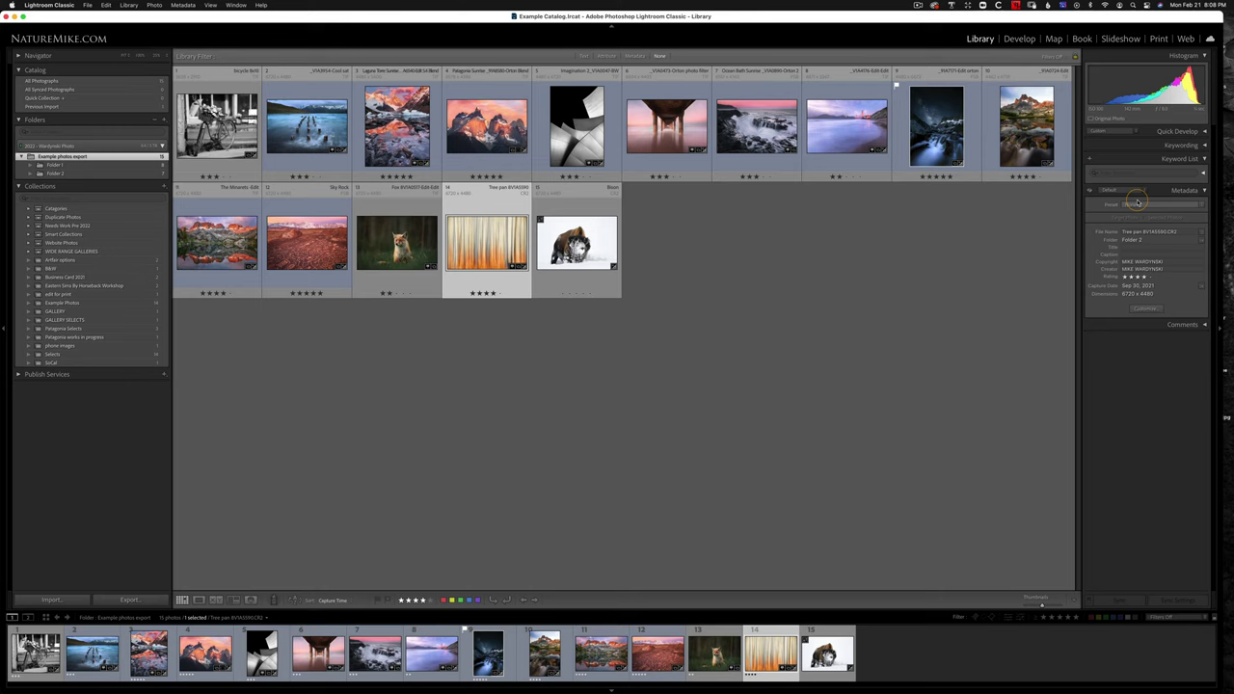
{"action": "left_click", "coordinate": [1123, 179]}
{"action": "left_click", "coordinate": [1204, 191]}
{"action": "left_click", "coordinate": [1204, 191]}
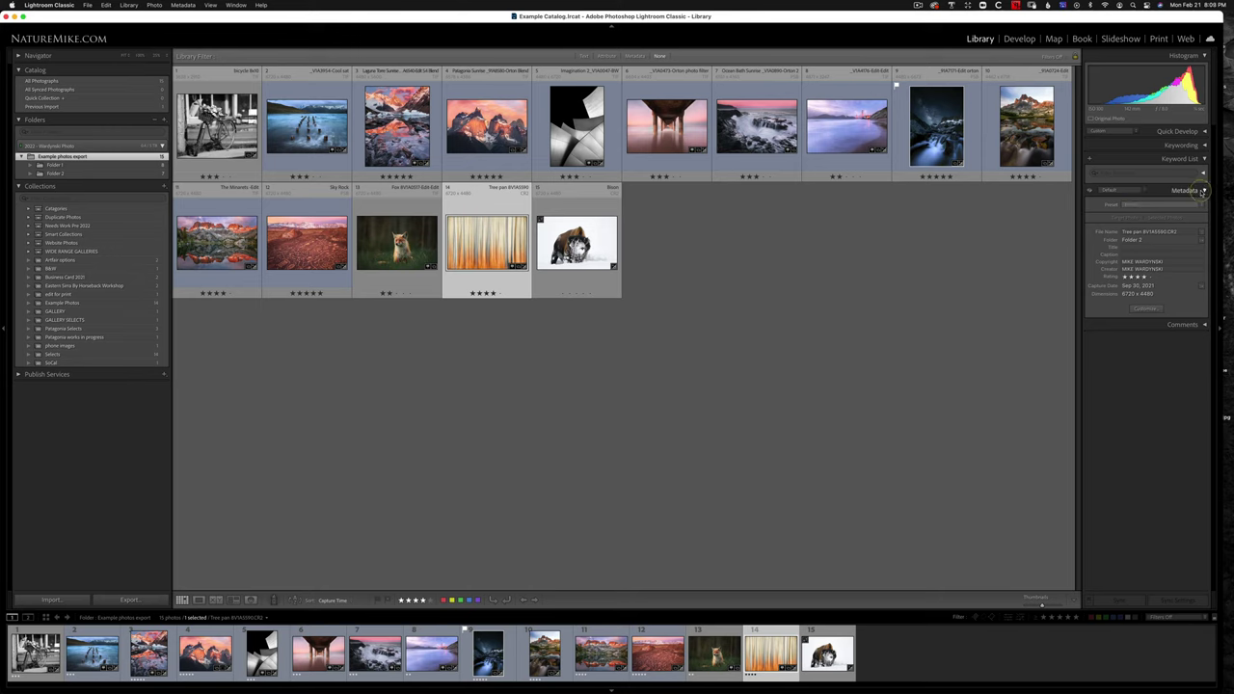
{"action": "left_click", "coordinate": [1120, 193]}
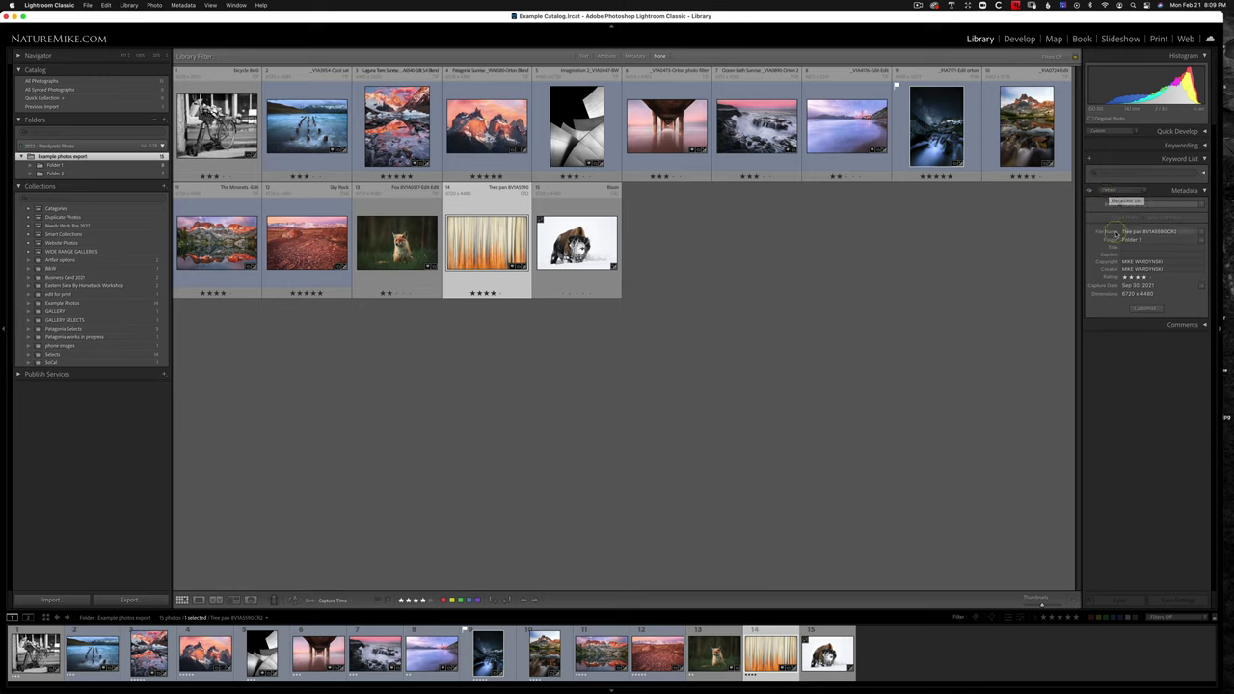
{"action": "left_click", "coordinate": [1105, 239]}
Step: Rename the photo's file to 'Aspen Tree pan 8V1A5590.CR2' by adding Aspen at the start
{"action": "left_click", "coordinate": [1124, 233]}
{"action": "left_click_drag", "start_coordinate": [1125, 233], "coordinate": [1143, 237]}
{"action": "left_click", "coordinate": [1125, 234]}
{"action": "left_click", "coordinate": [1155, 233]}
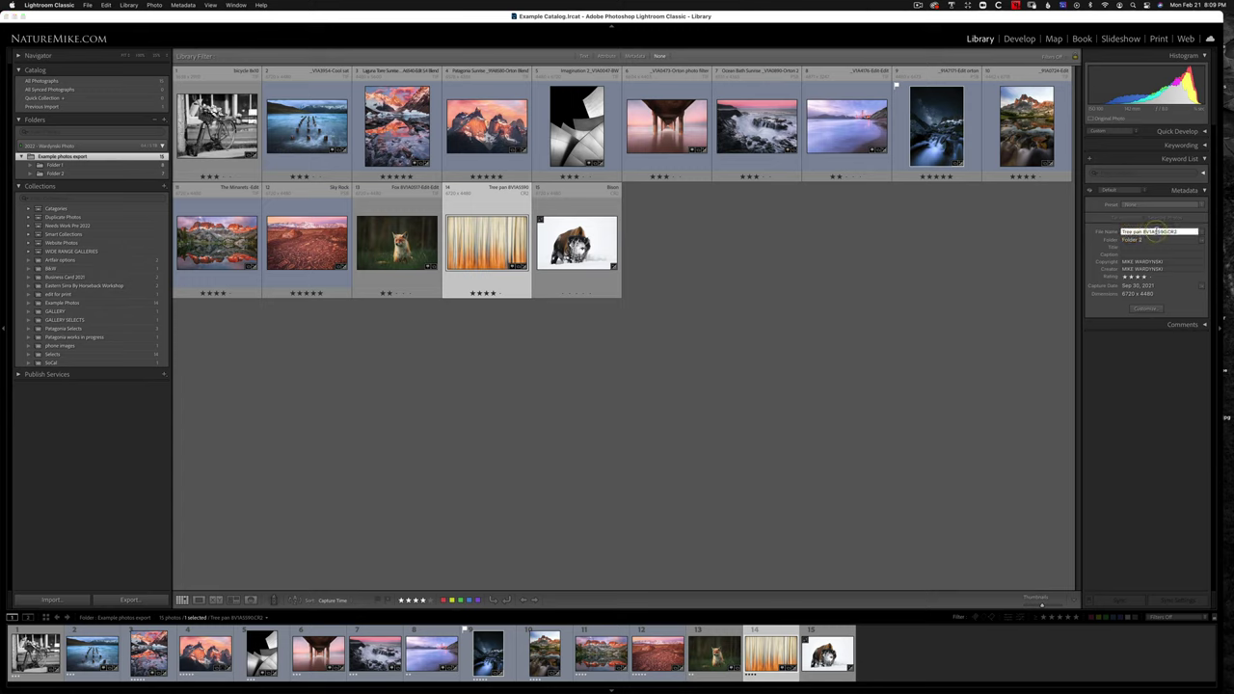
{"action": "type", "text": "Aspen "}
{"action": "type", "text": "Tie"}
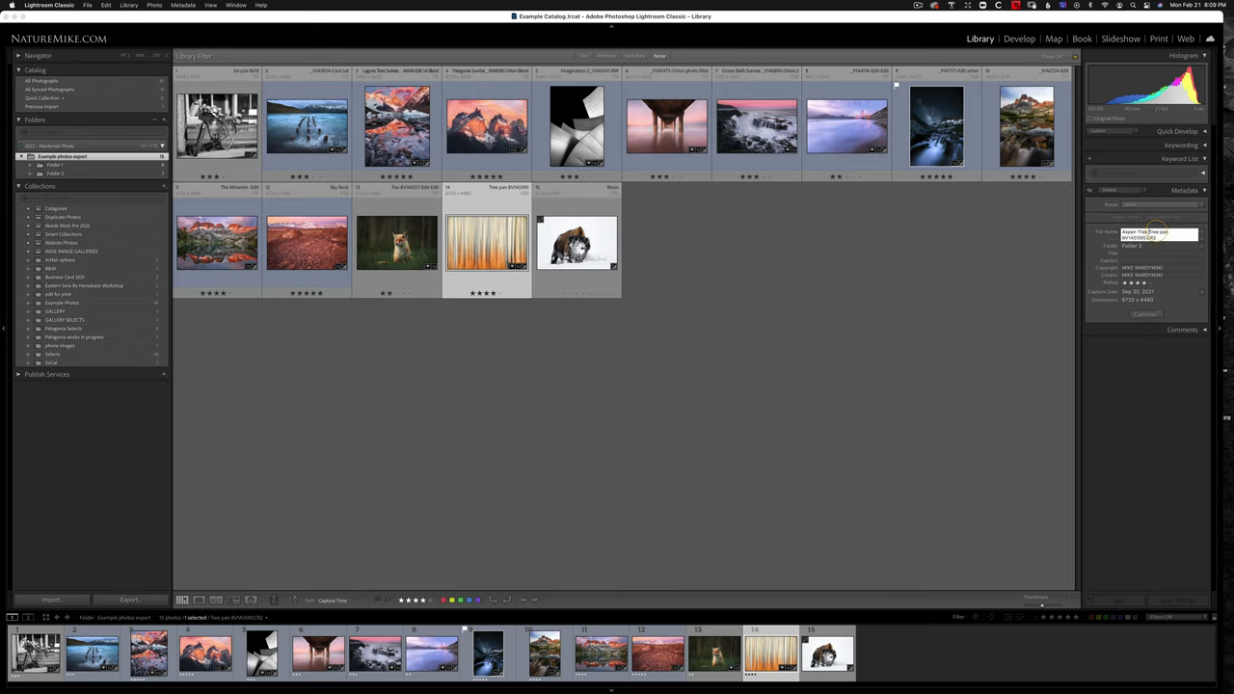
{"action": "key", "text": "BackSpace"}
{"action": "key", "text": "BackSpace"}
{"action": "key", "text": "BackSpace"}
{"action": "key", "text": "BackSpace"}
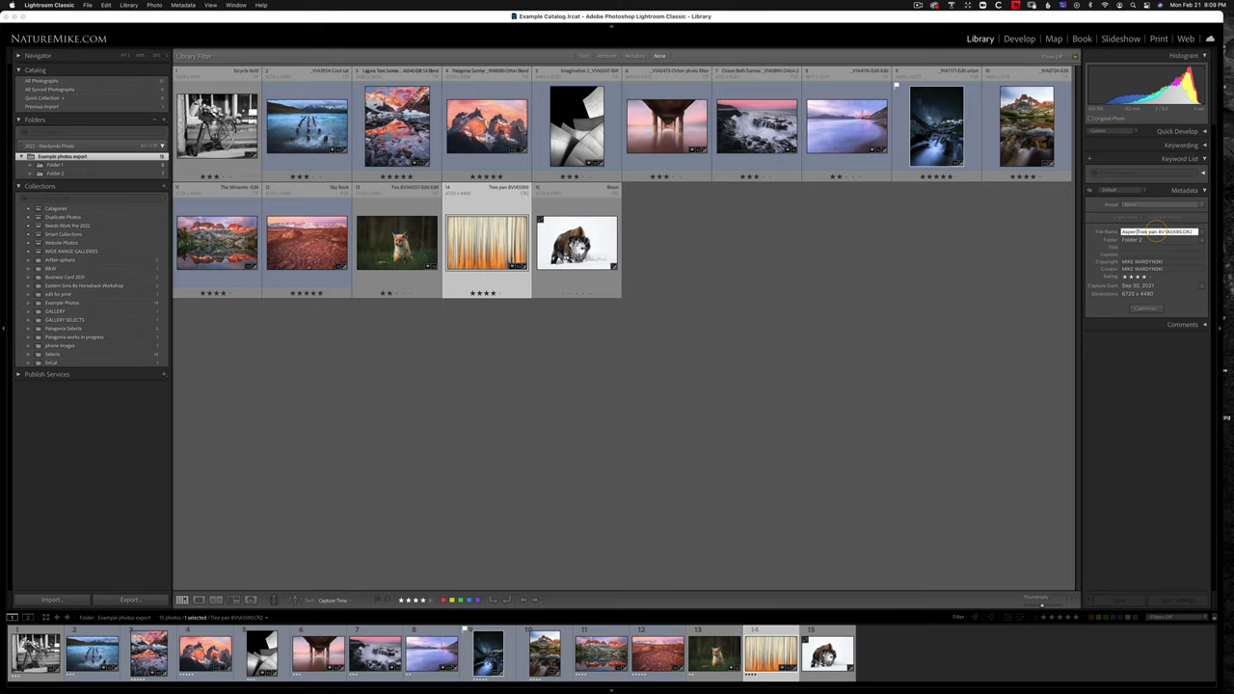
{"action": "key", "text": "Return"}
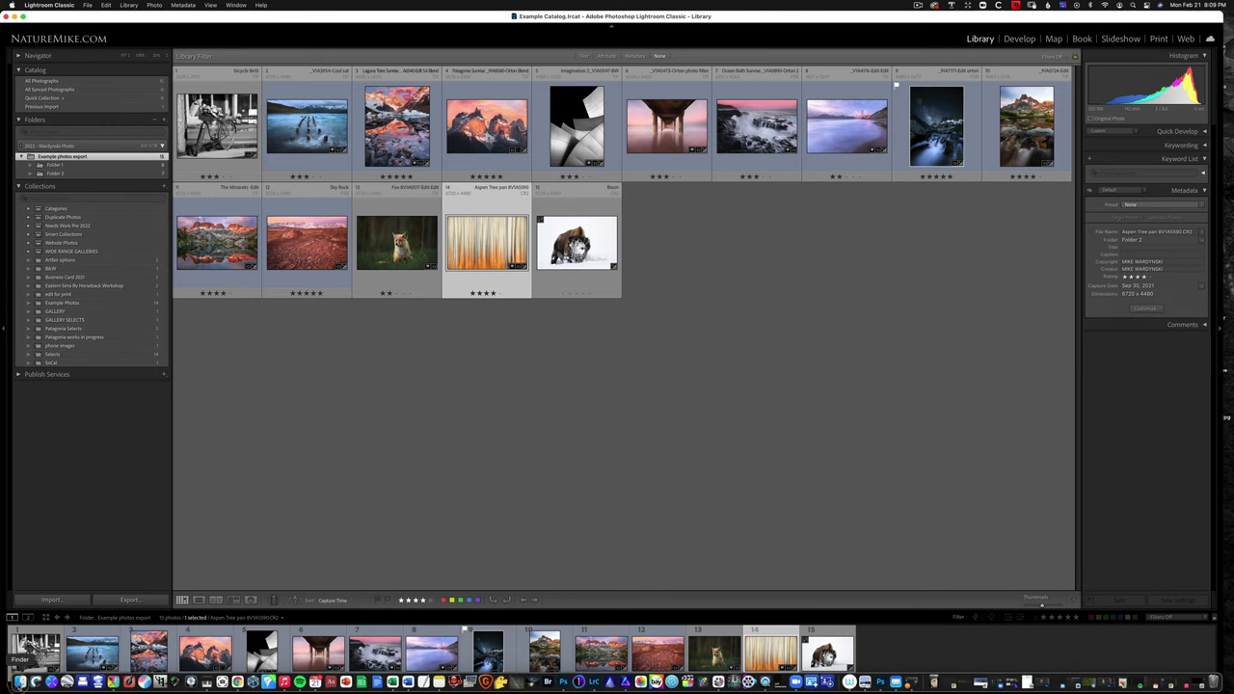
Step: In Finder's Folder 2, remove 'Aspen' so the file is named 'Tree pan 8V1A5590.CR2'
{"action": "left_click", "coordinate": [19, 681]}
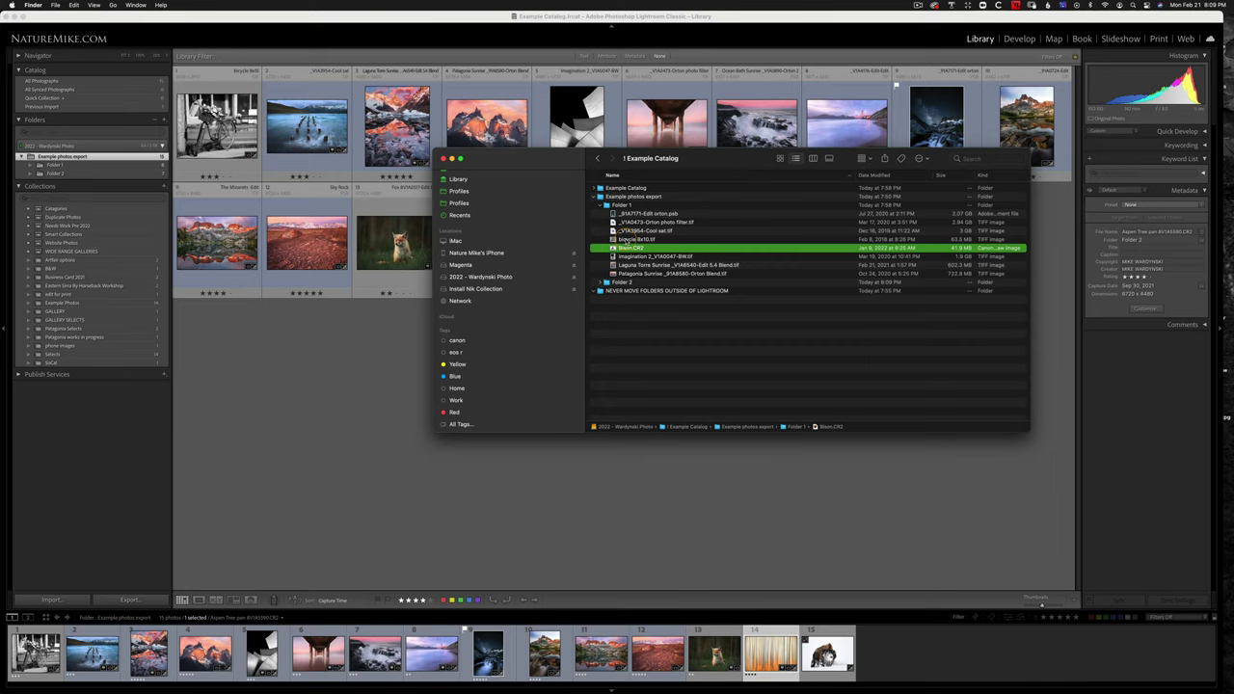
{"action": "left_click", "coordinate": [600, 205]}
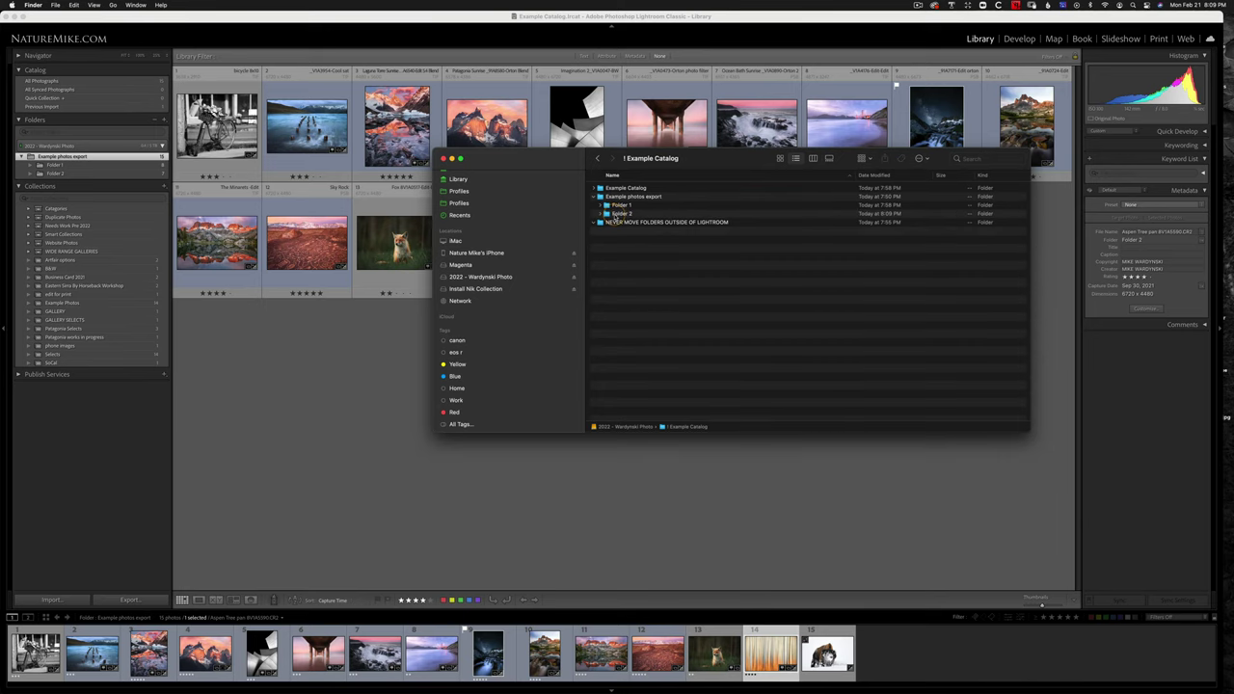
{"action": "left_click", "coordinate": [600, 213]}
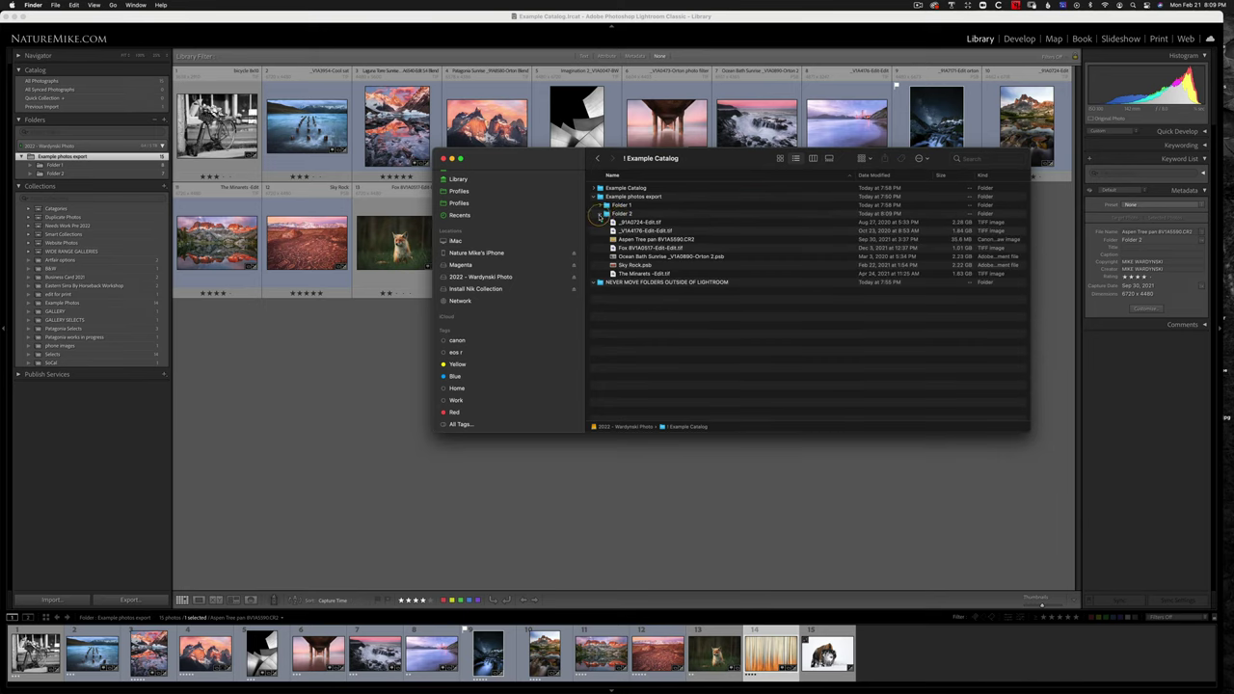
{"action": "left_click", "coordinate": [634, 239]}
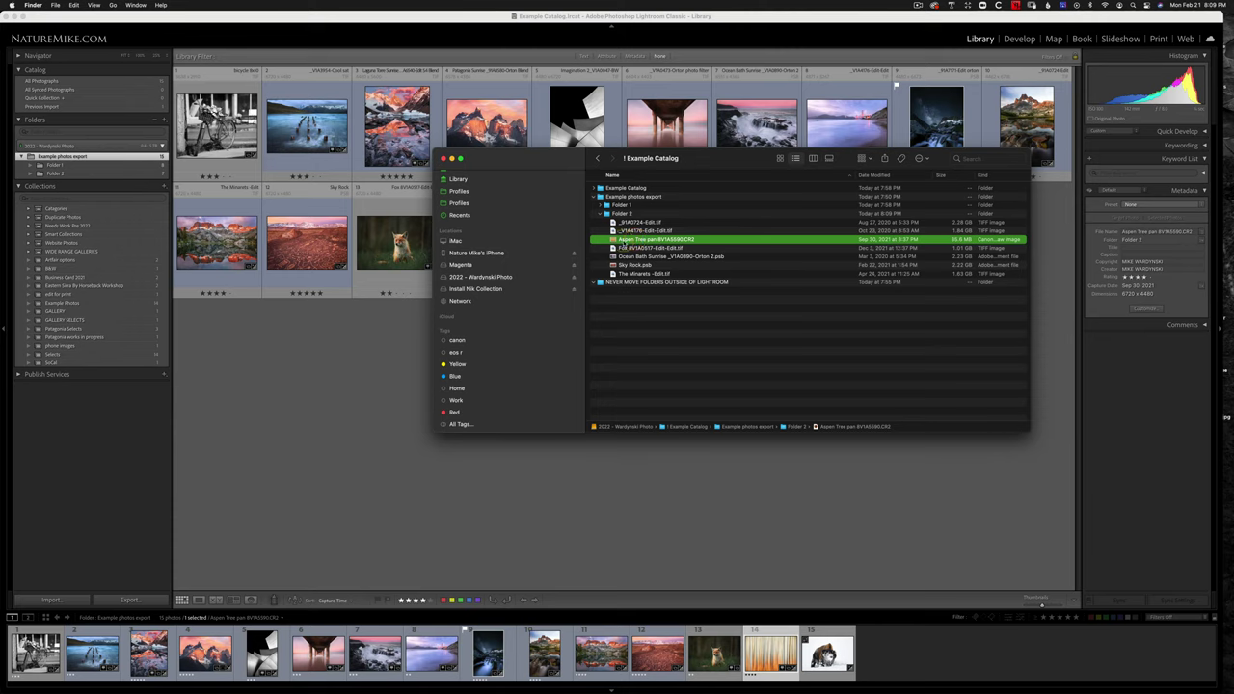
{"action": "left_click", "coordinate": [631, 239]}
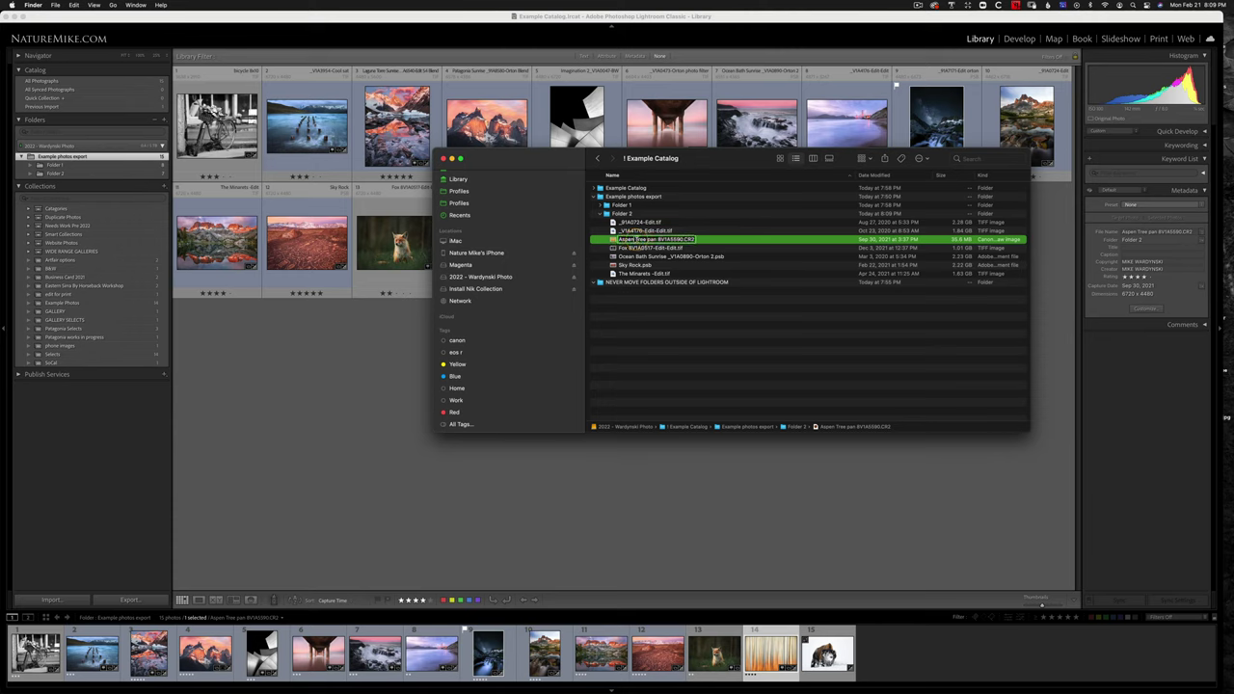
{"action": "left_click_drag", "start_coordinate": [649, 239], "coordinate": [581, 238]}
{"action": "key", "text": "BackSpace"}
{"action": "key", "text": "Return"}
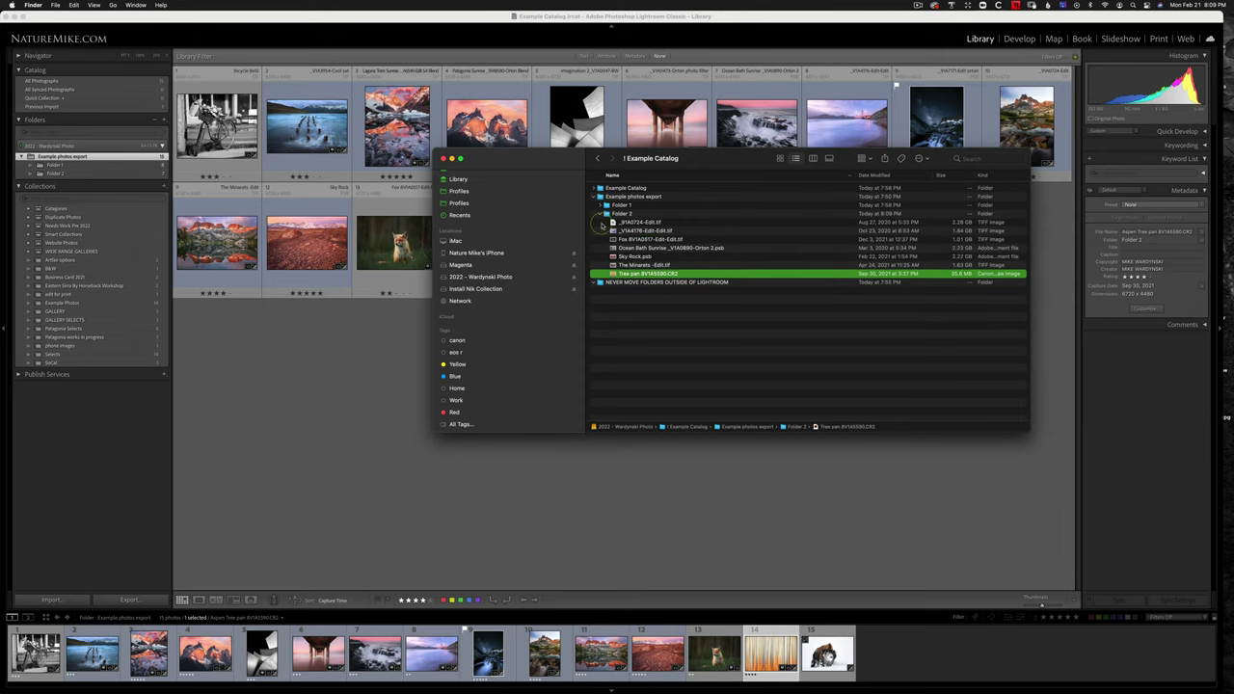
Step: Locate the missing photo's file as 'Tree pan 8V1A5590.CR2' in Folder 2 and confirm the new name
{"action": "left_click", "coordinate": [349, 314]}
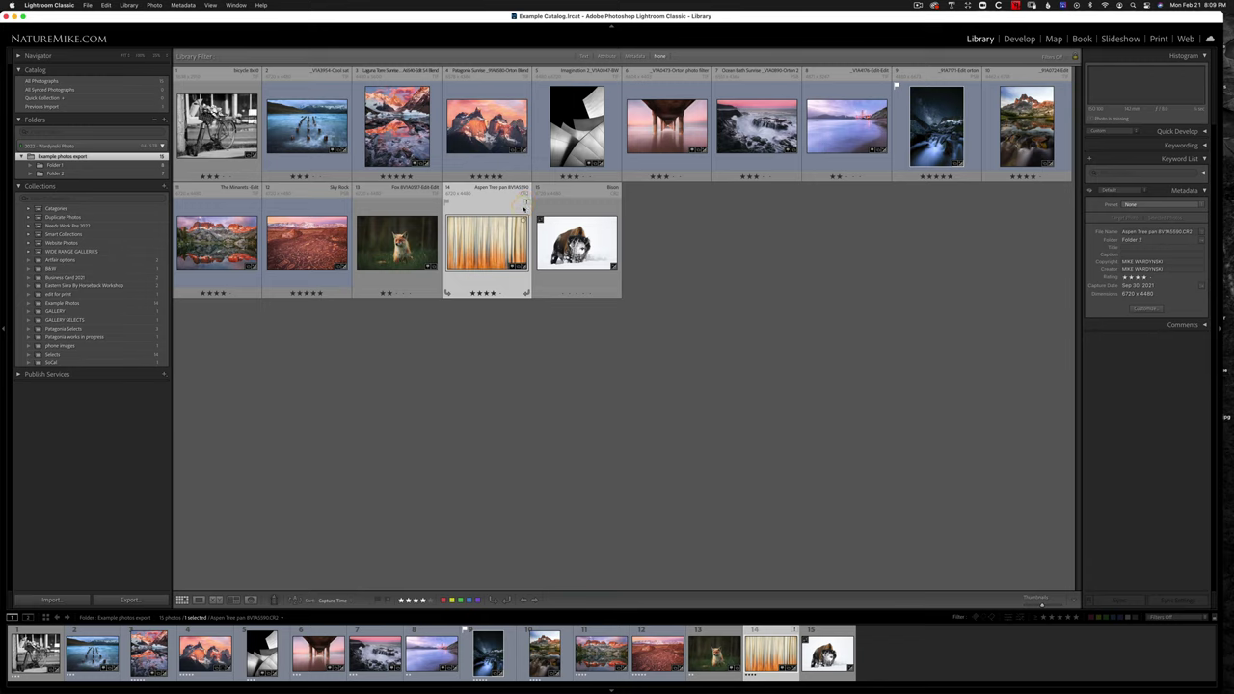
{"action": "left_click", "coordinate": [526, 202]}
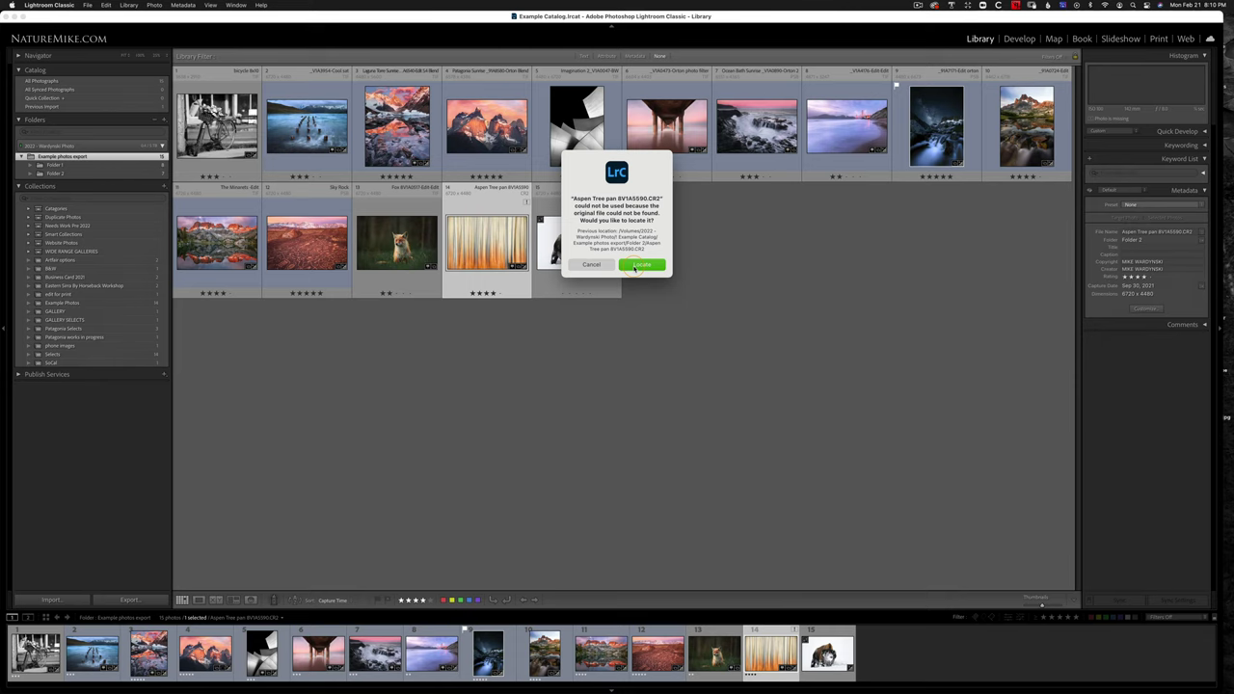
{"action": "left_click", "coordinate": [635, 266]}
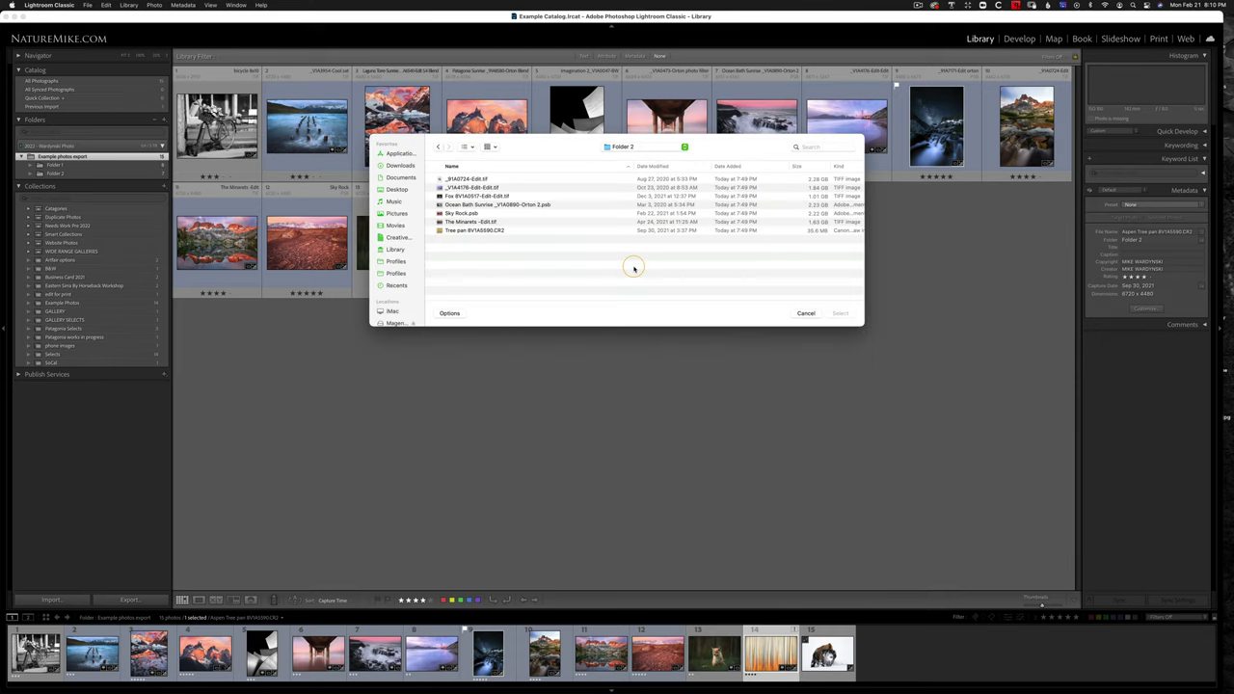
{"action": "left_click", "coordinate": [469, 231]}
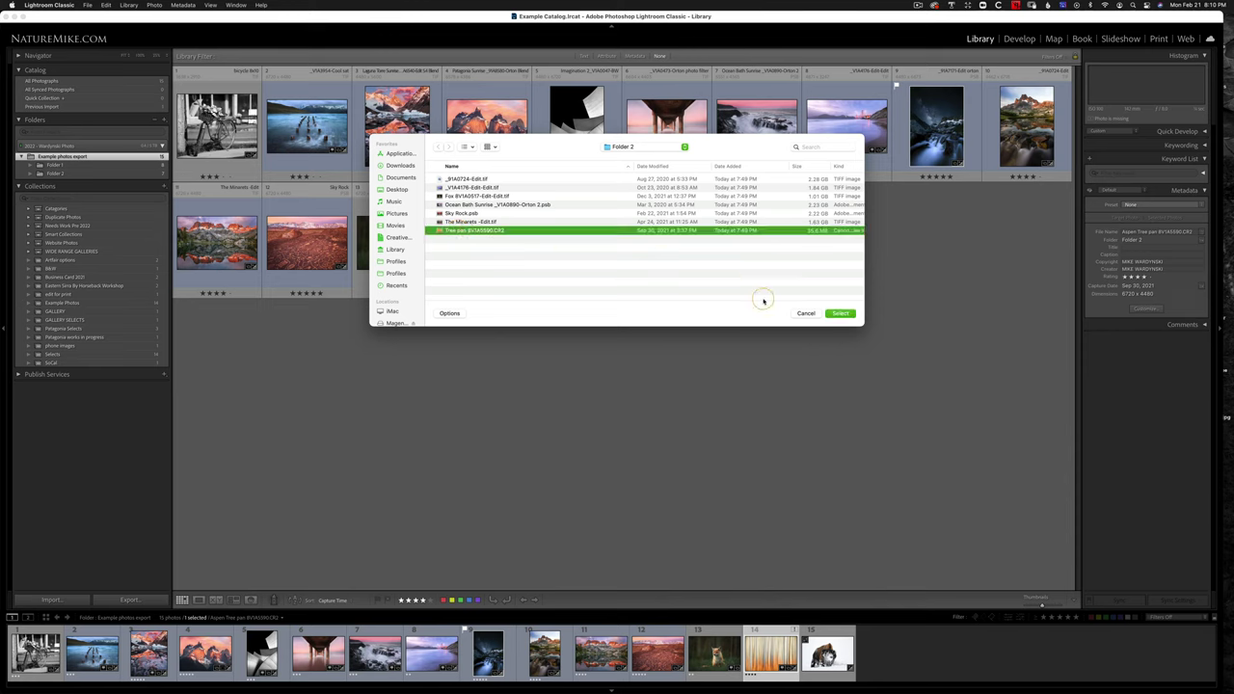
{"action": "left_click", "coordinate": [842, 314]}
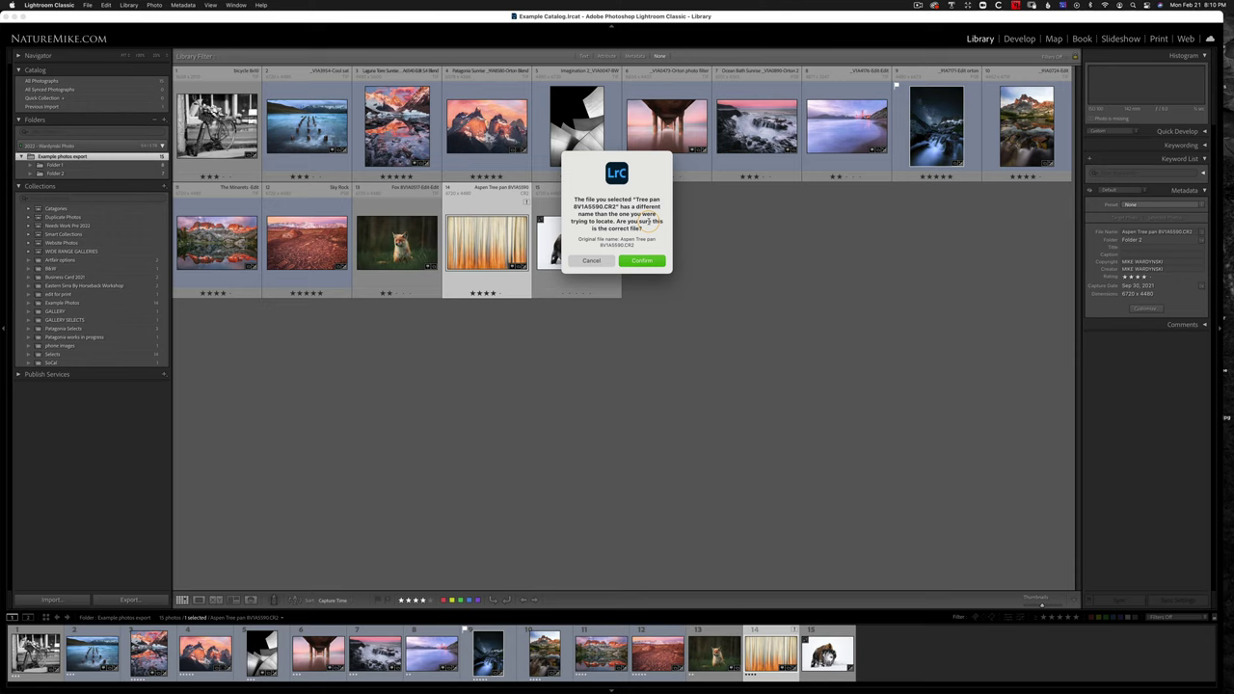
{"action": "left_click", "coordinate": [637, 261]}
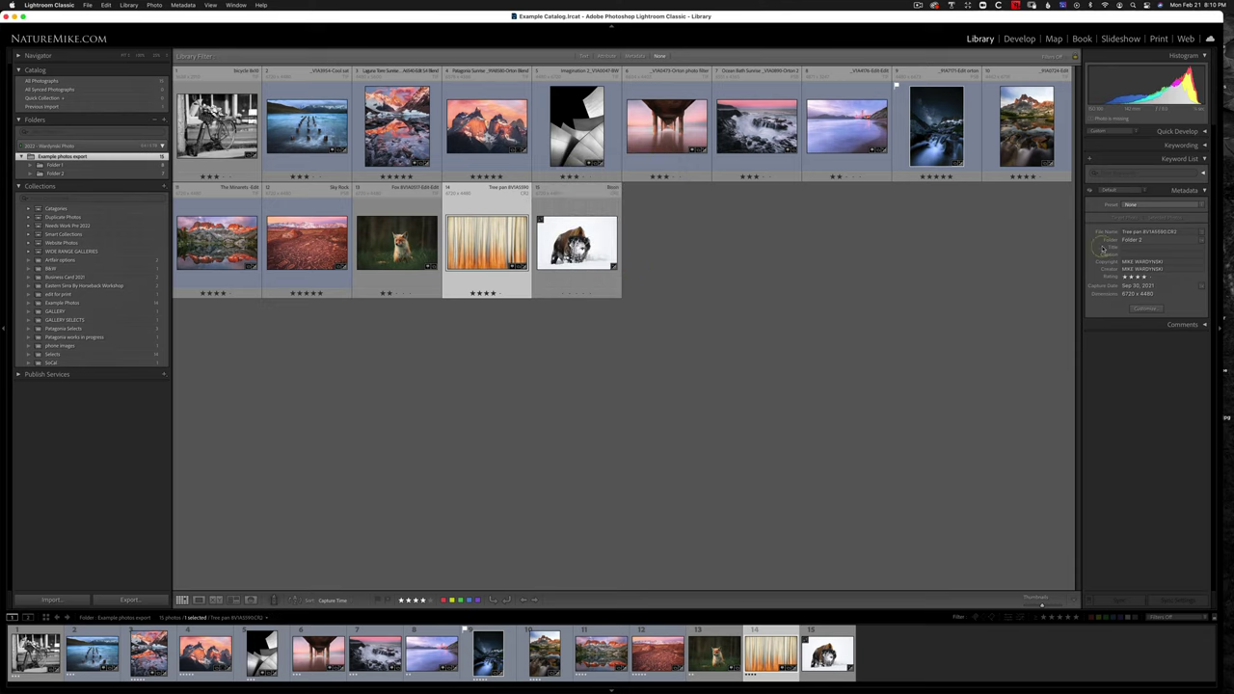
{"action": "left_click_drag", "start_coordinate": [1122, 236], "coordinate": [1134, 237]}
{"action": "left_click", "coordinate": [1128, 232]}
{"action": "left_click", "coordinate": [858, 224]}
{"action": "key", "text": "Home"}
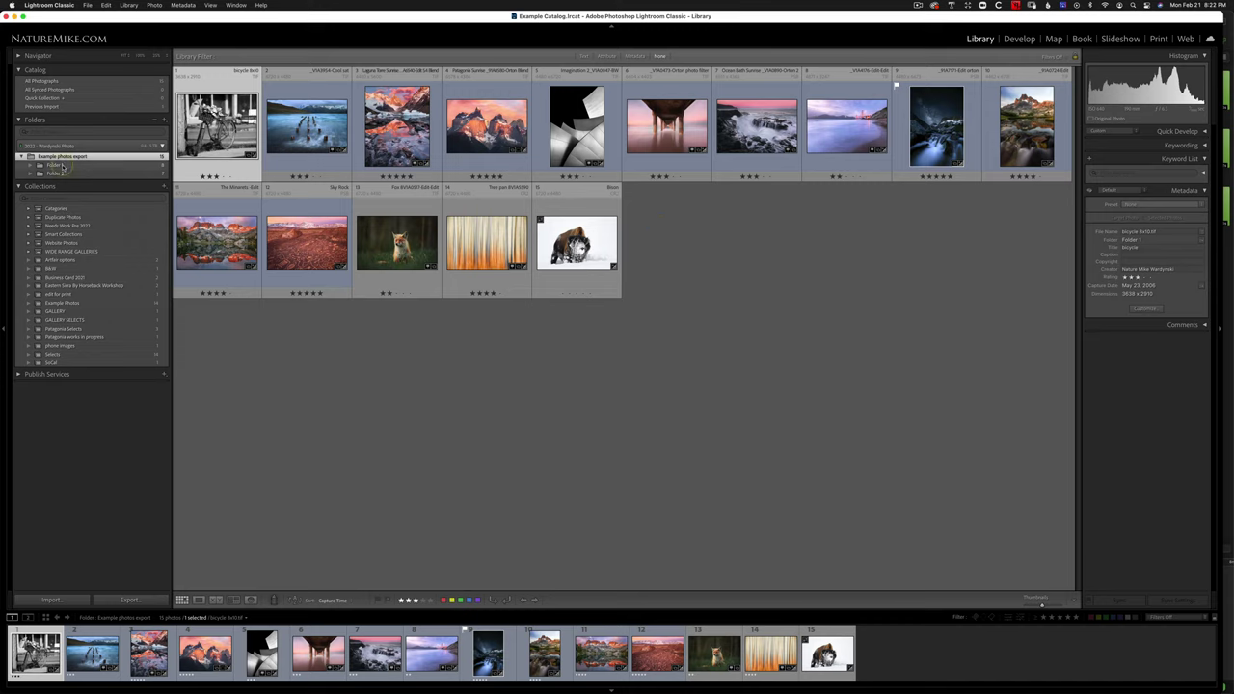
Step: Run Synchronize Folder on Example photos export from the Folders panel
{"action": "right_click", "coordinate": [128, 159]}
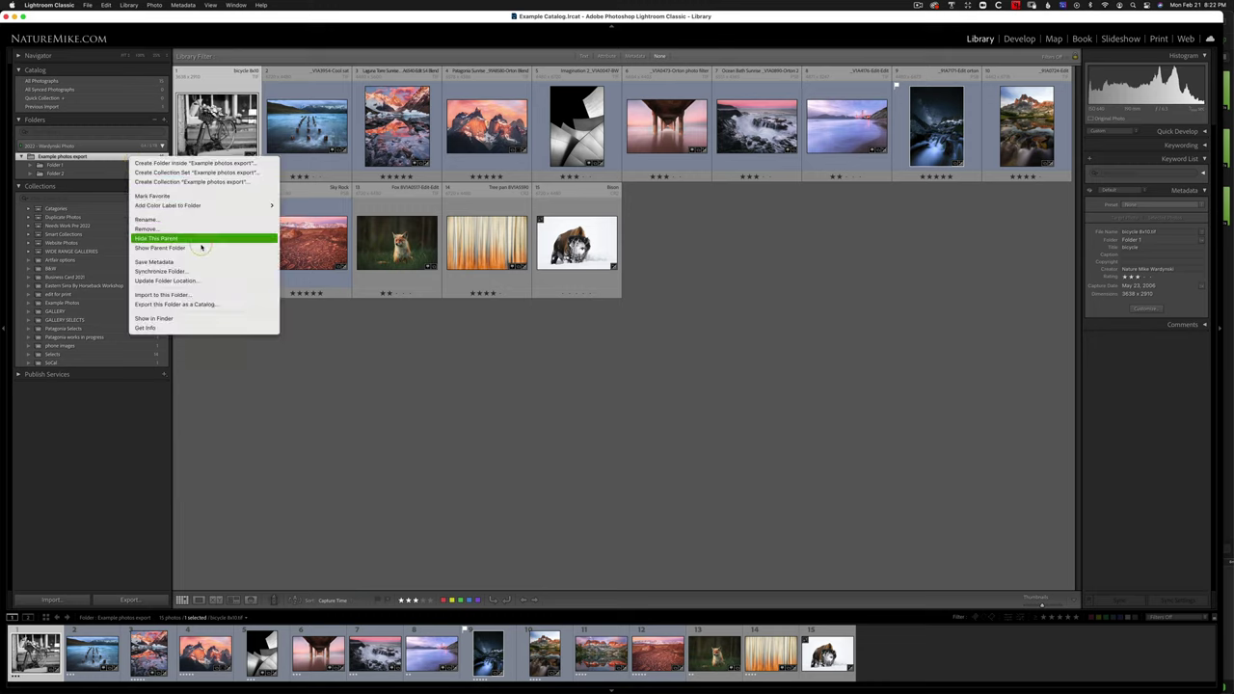
{"action": "left_click", "coordinate": [222, 273]}
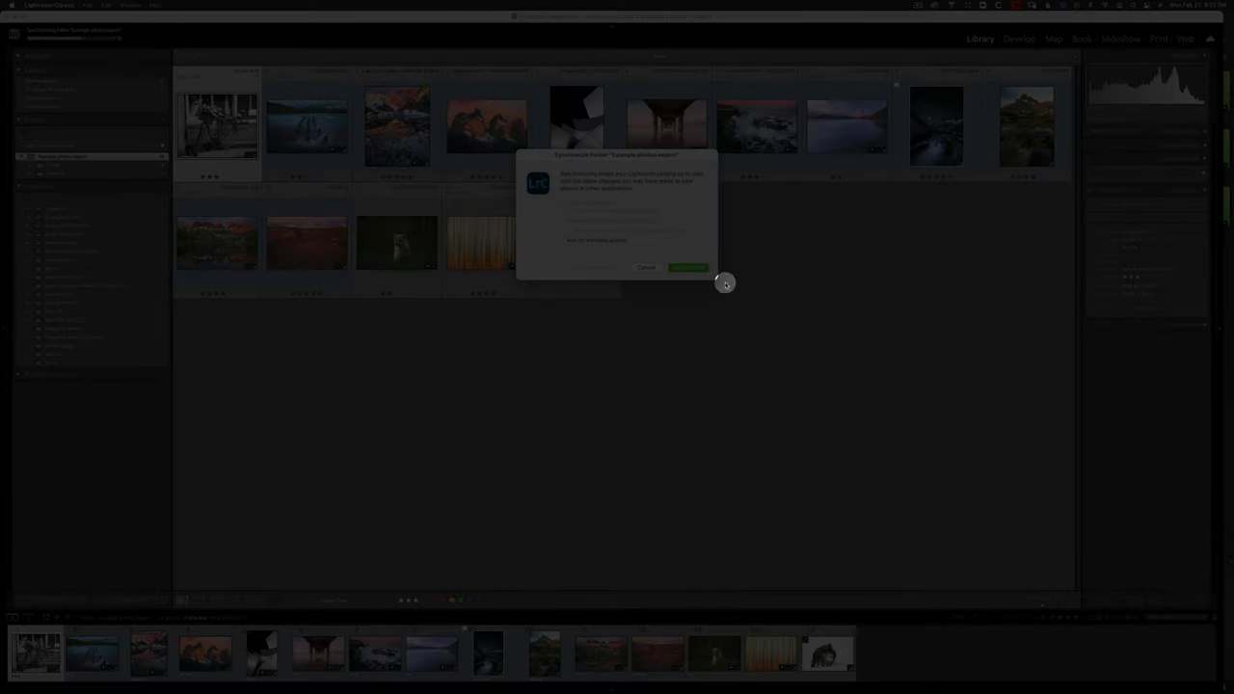
{"action": "left_click", "coordinate": [688, 268]}
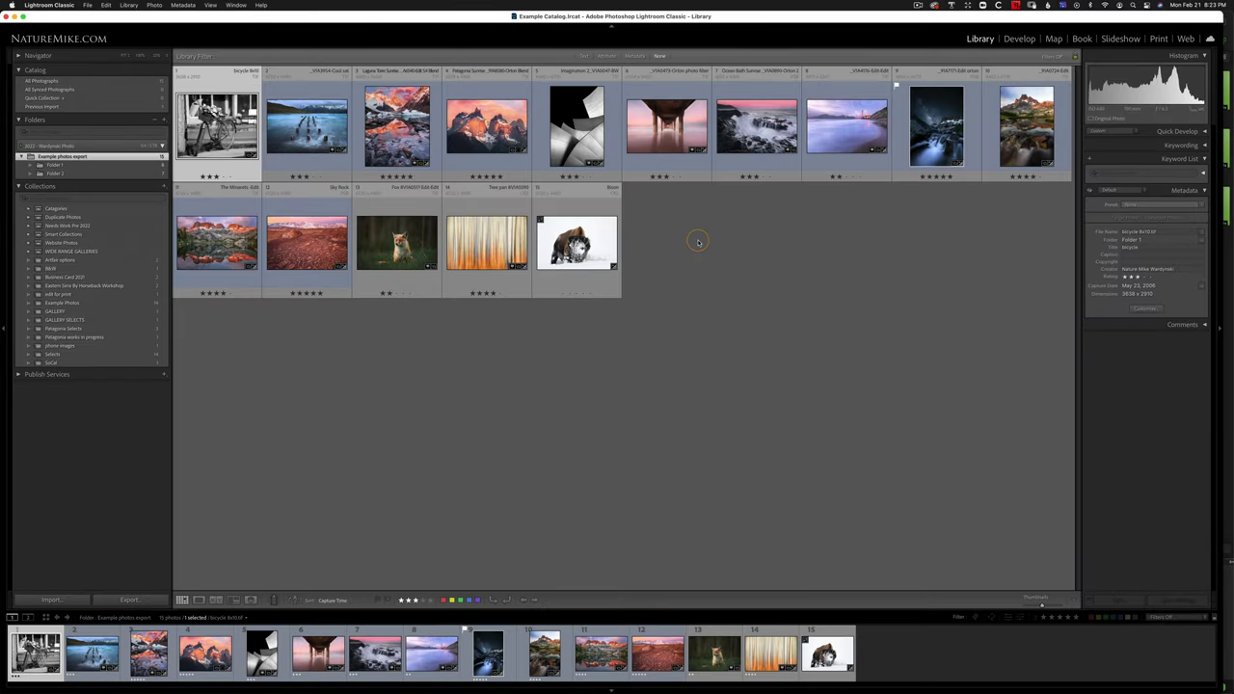
Step: With Finder visible, drag Folder 2 into Folder 1 within Example photos export
{"action": "left_click", "coordinate": [21, 687]}
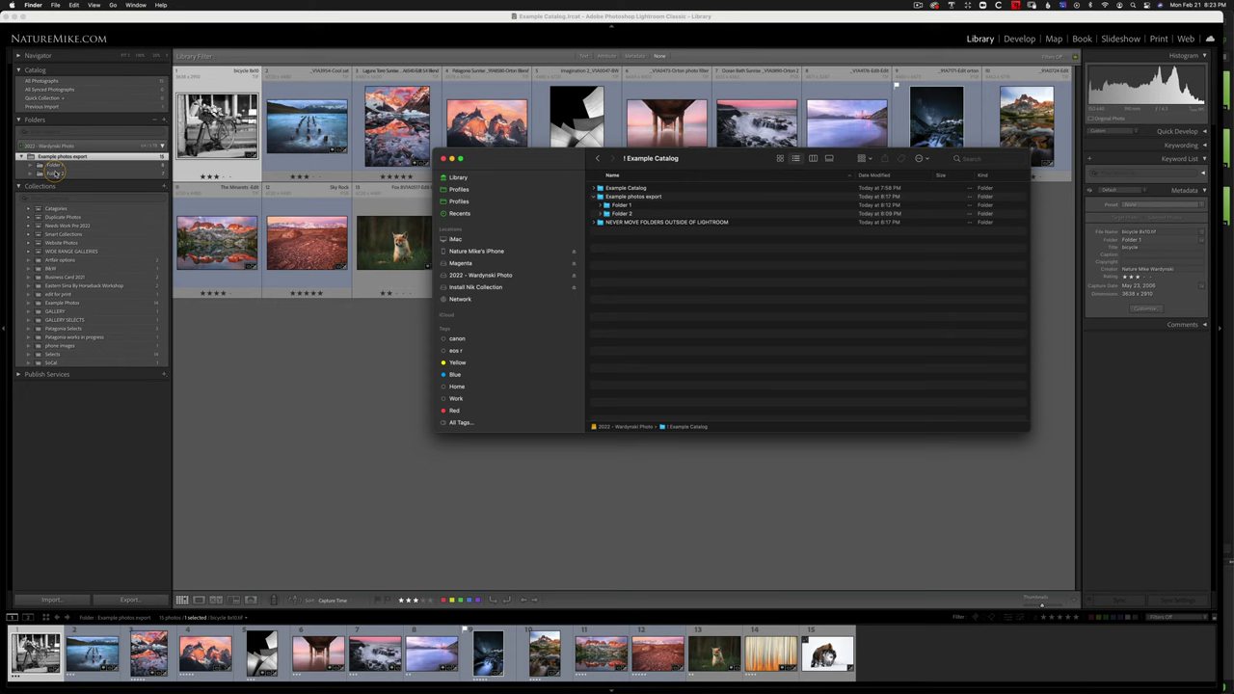
{"action": "left_click_drag", "start_coordinate": [540, 157], "coordinate": [602, 287]}
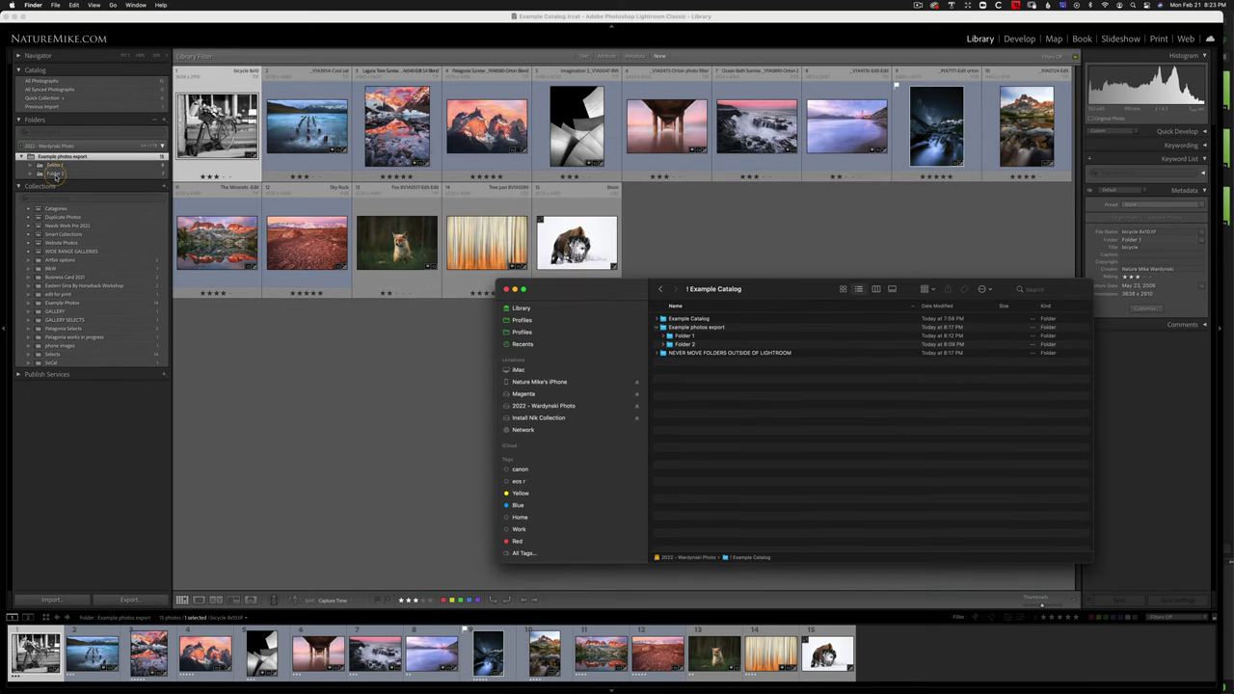
{"action": "left_click_drag", "start_coordinate": [56, 176], "coordinate": [39, 165]}
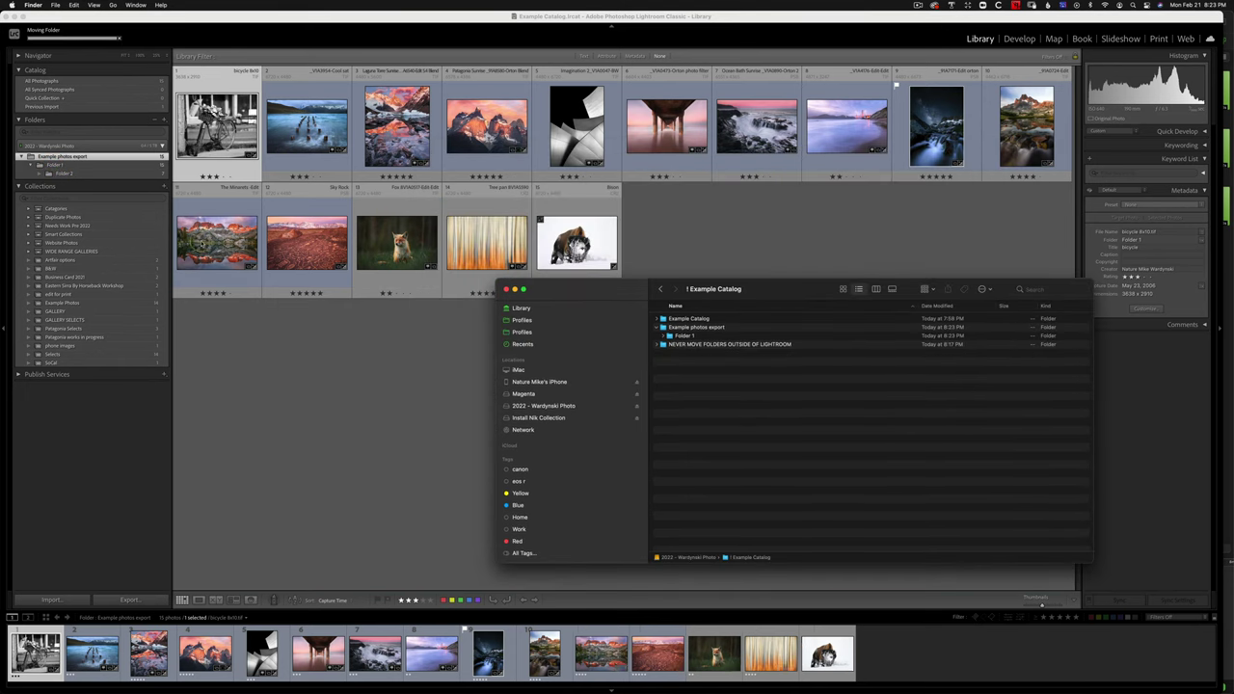
{"action": "left_click", "coordinate": [241, 359]}
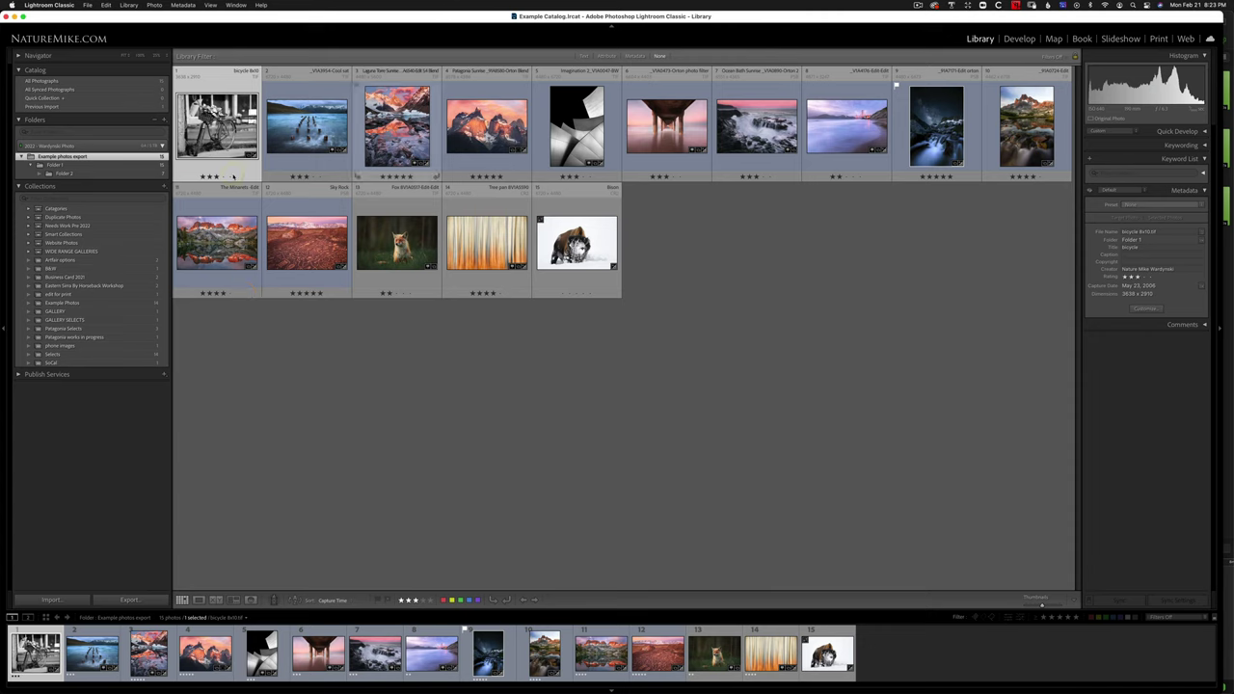
Step: Browse Folder 1, Folder 2's seven photos and Example photos export's 15 photos
{"action": "left_click", "coordinate": [30, 166]}
{"action": "left_click", "coordinate": [31, 166]}
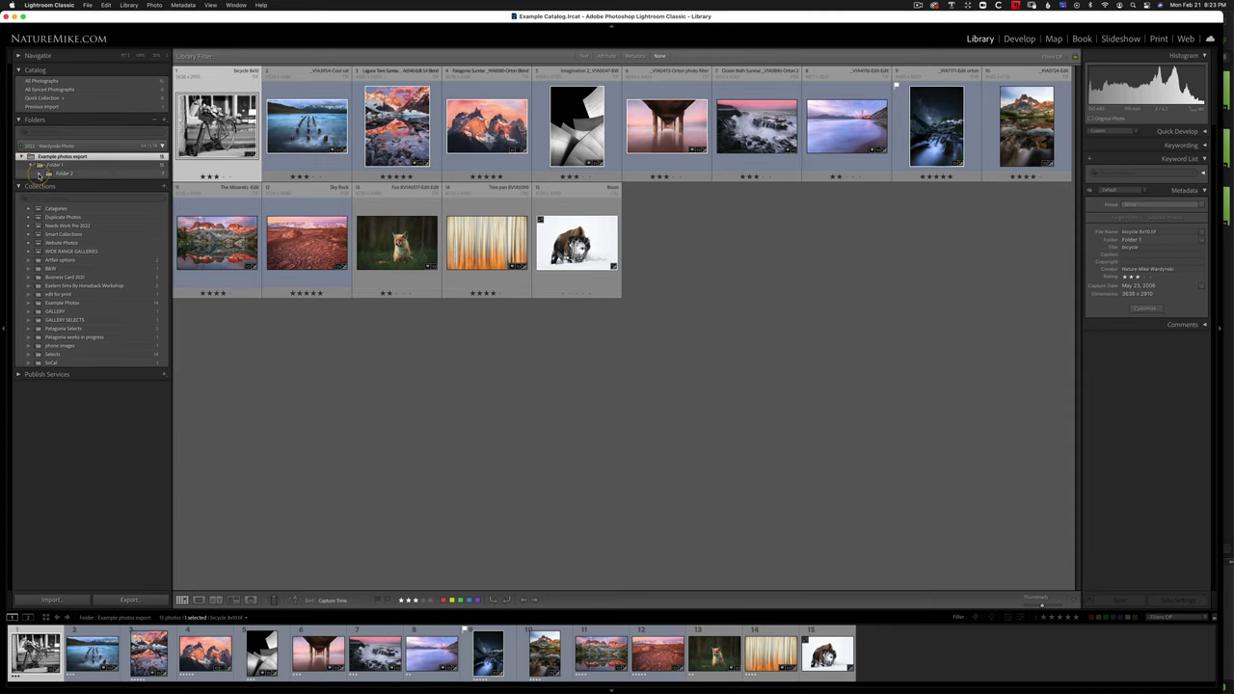
{"action": "left_click", "coordinate": [44, 174]}
{"action": "left_click", "coordinate": [58, 166]}
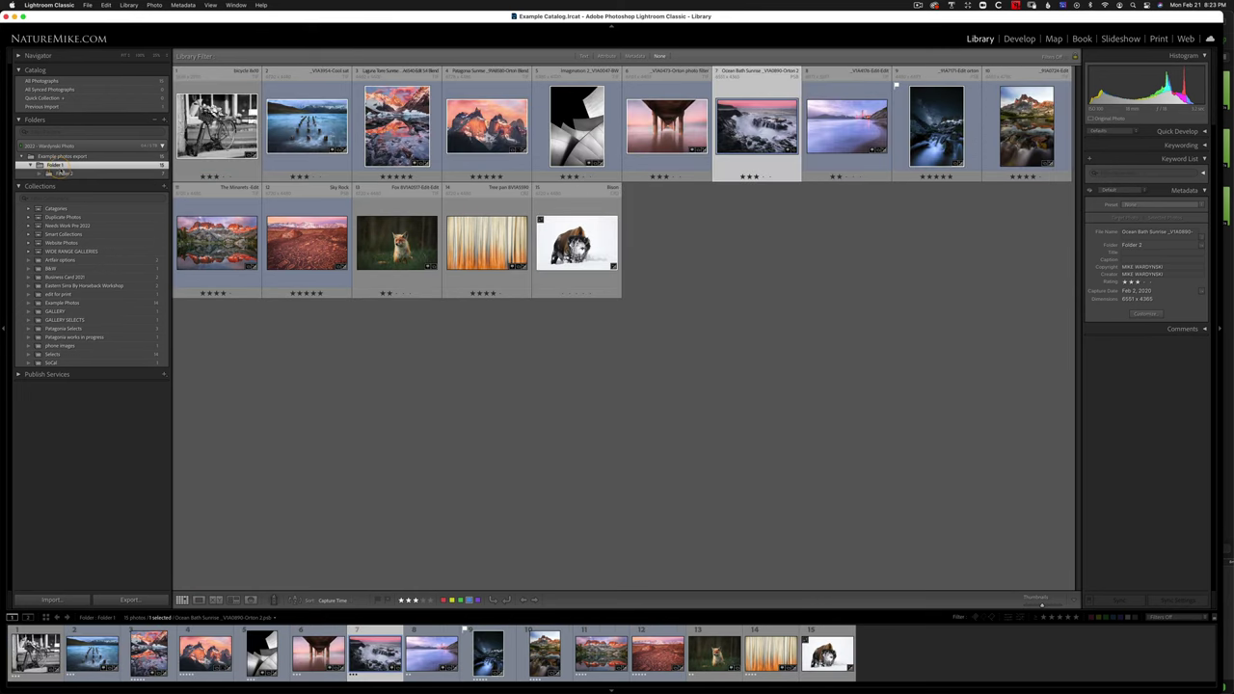
{"action": "left_click", "coordinate": [58, 174]}
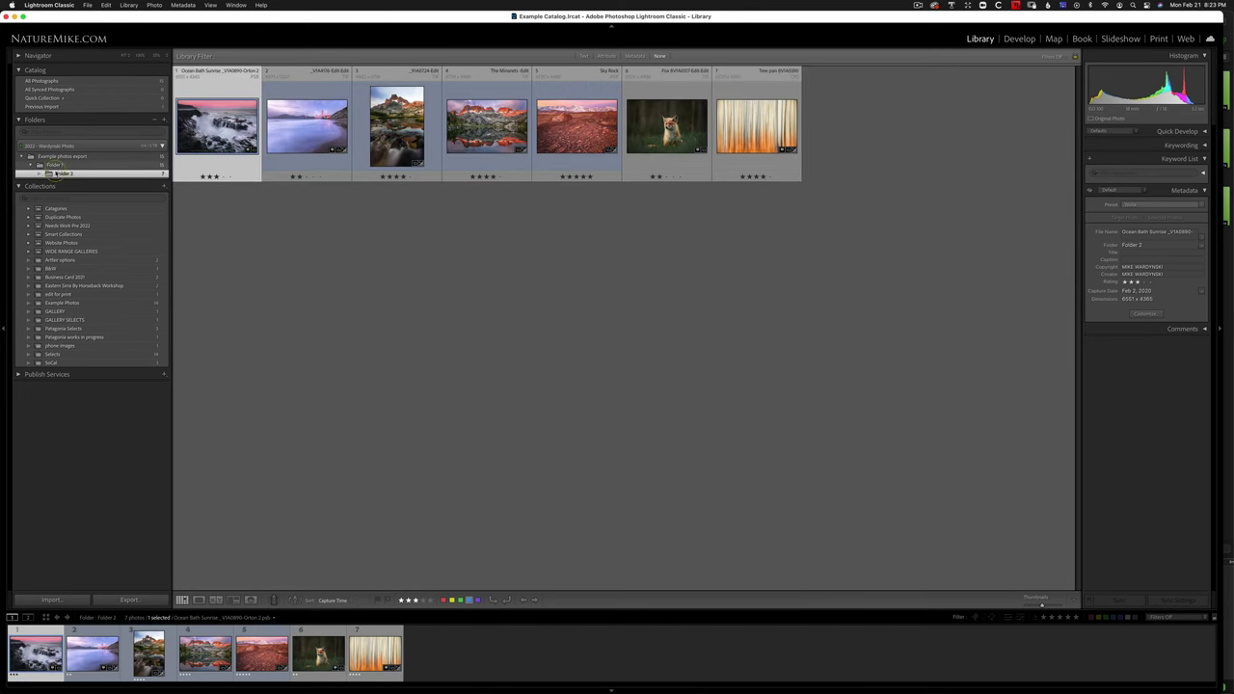
{"action": "mouse_move", "coordinate": [57, 173]}
{"action": "left_mouse_down"}
{"action": "mouse_move", "coordinate": [82, 179]}
{"action": "mouse_move", "coordinate": [59, 157]}
{"action": "left_mouse_up"}
{"action": "left_click", "coordinate": [61, 156]}
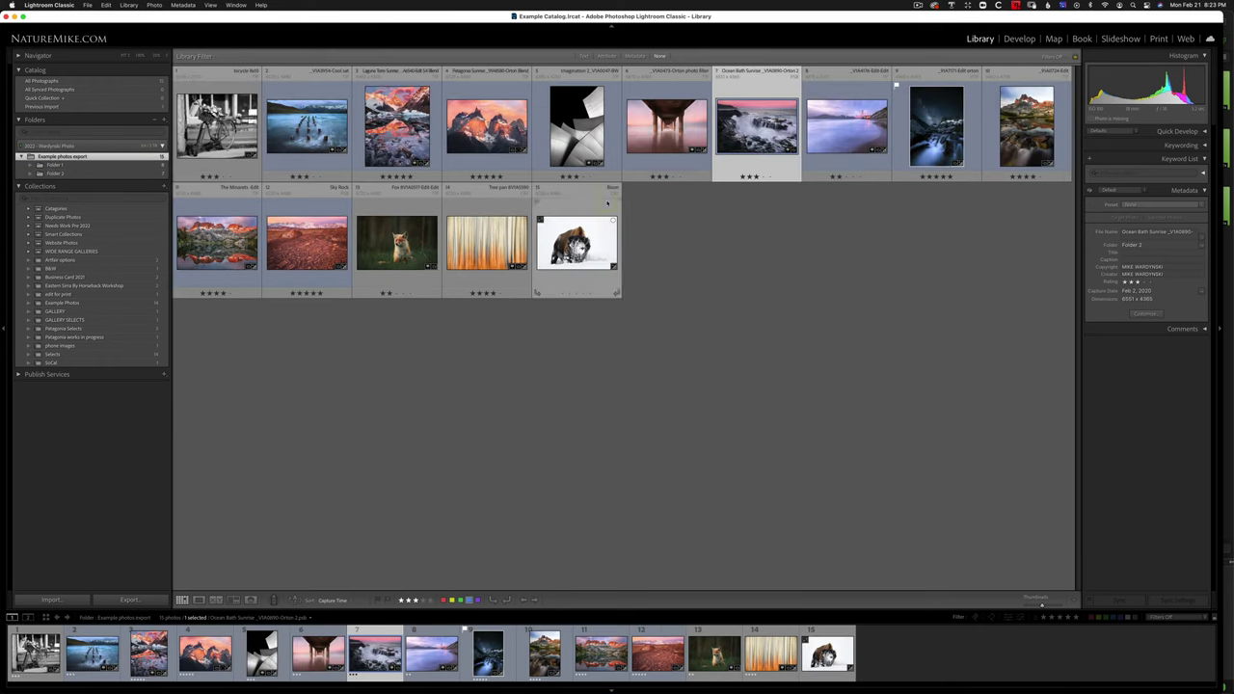
{"action": "left_click", "coordinate": [142, 174]}
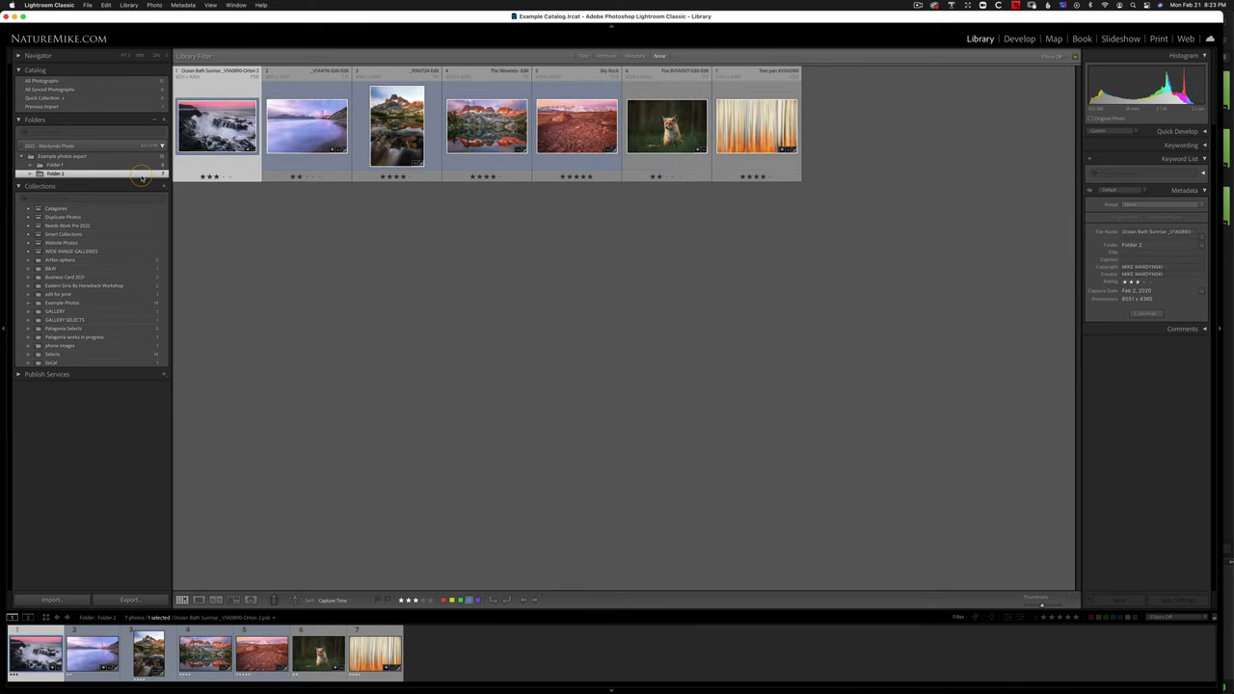
{"action": "left_click", "coordinate": [134, 157]}
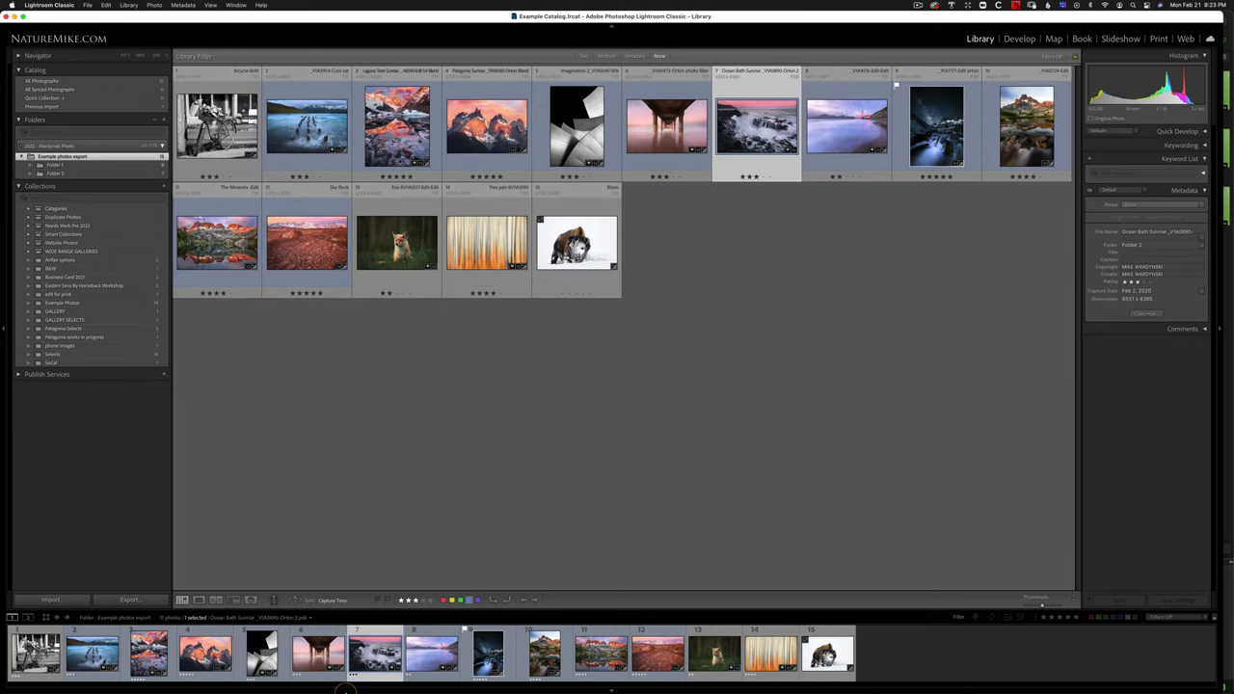
{"action": "left_click", "coordinate": [23, 665]}
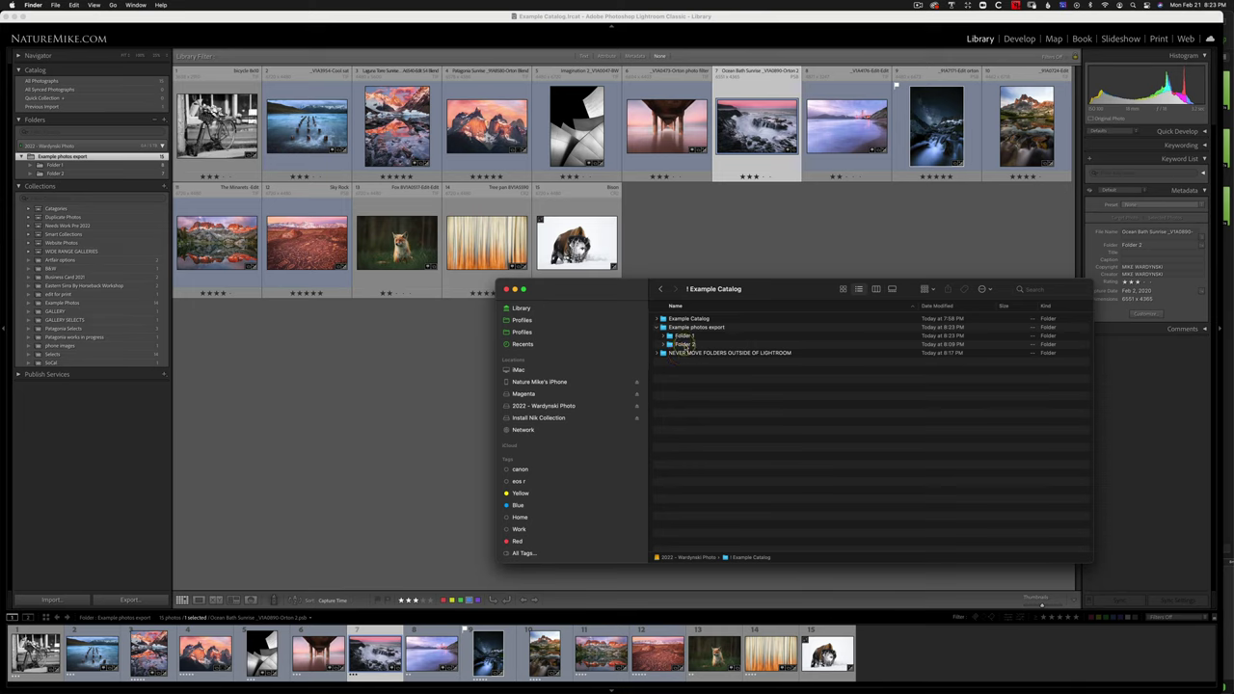
Step: Drag Folder 2 from Example photos export into NEVER MOVE FOLDERS OUTSIDE OF LIGHTROOM in Finder
{"action": "left_click_drag", "start_coordinate": [685, 346], "coordinate": [736, 354]}
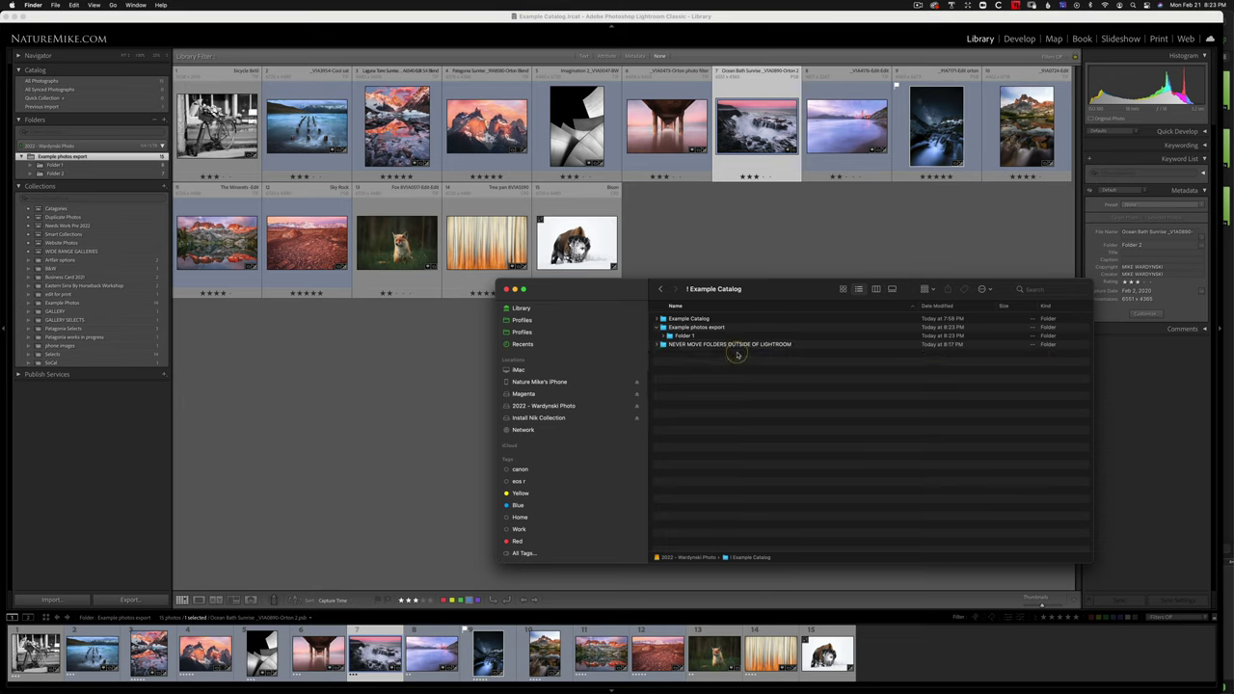
{"action": "left_click", "coordinate": [333, 326]}
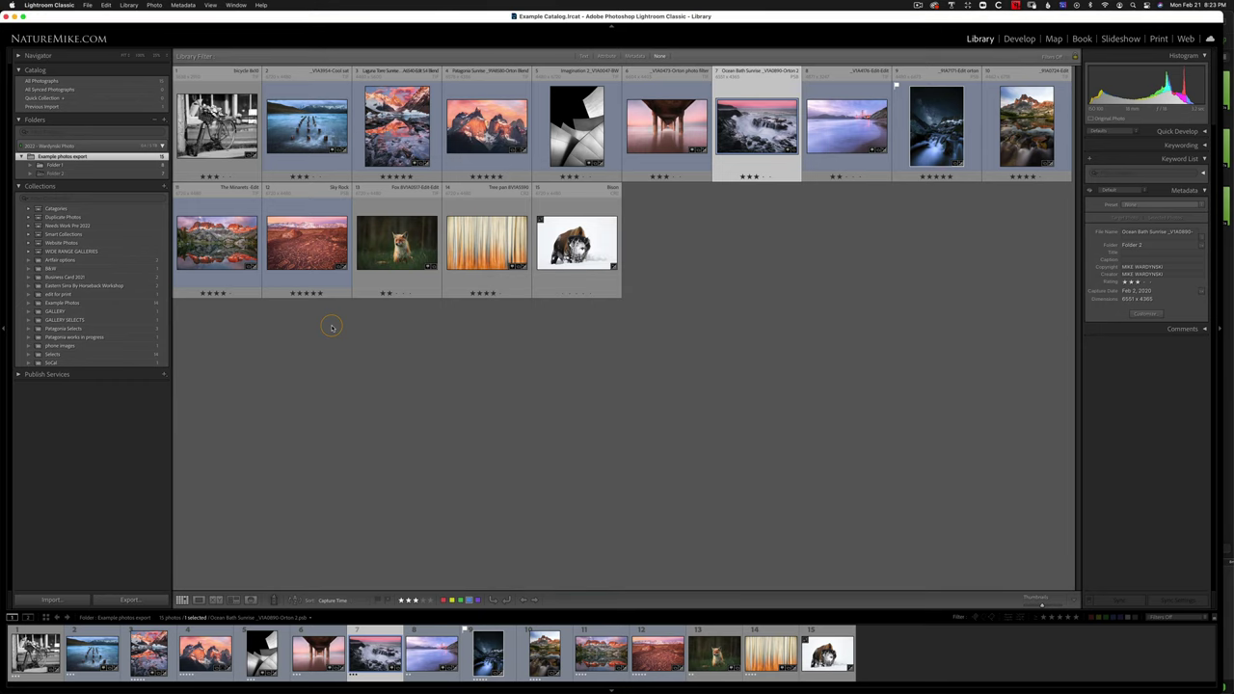
Step: Open Folder 2, check The Minarets in Develop, then go back to the Library grid
{"action": "left_click", "coordinate": [78, 175]}
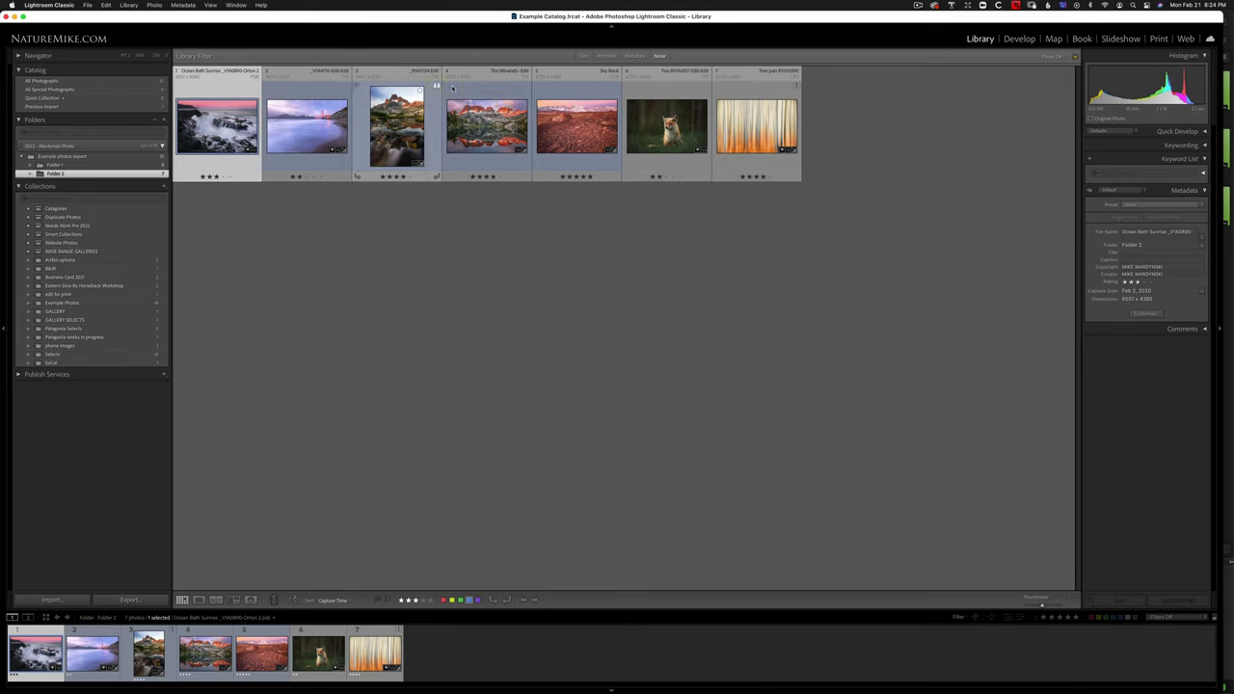
{"action": "left_click", "coordinate": [508, 125]}
{"action": "key", "text": "d"}
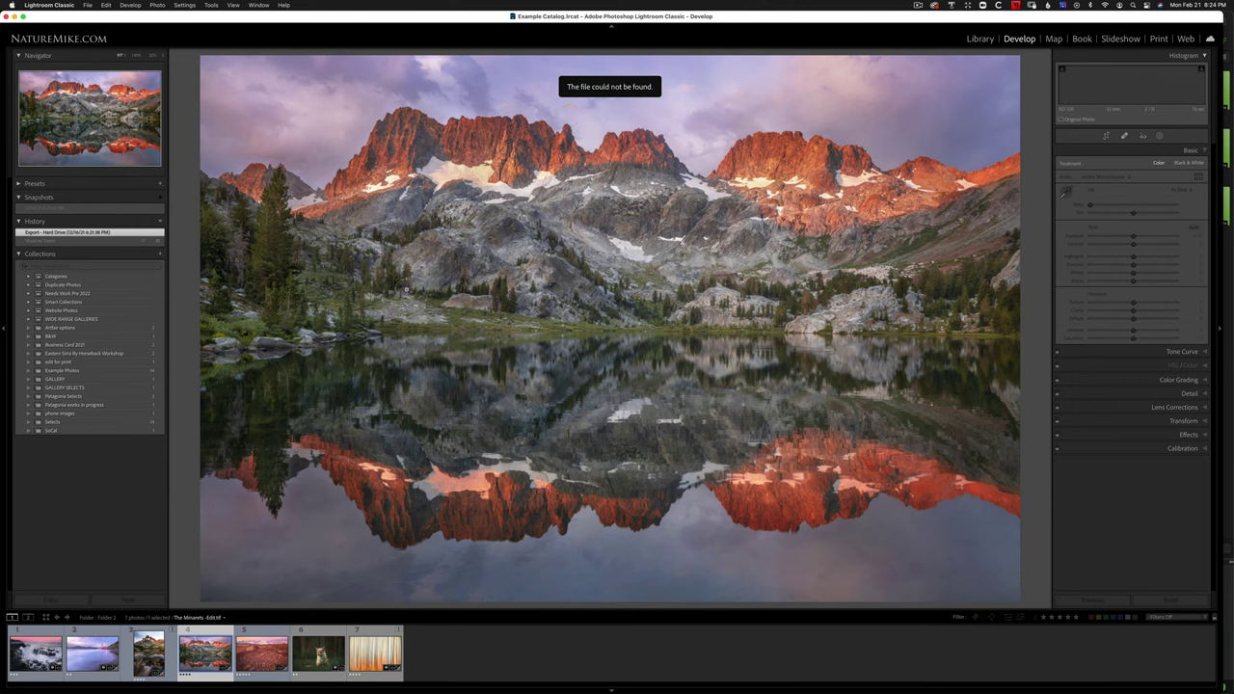
{"action": "key", "text": "g"}
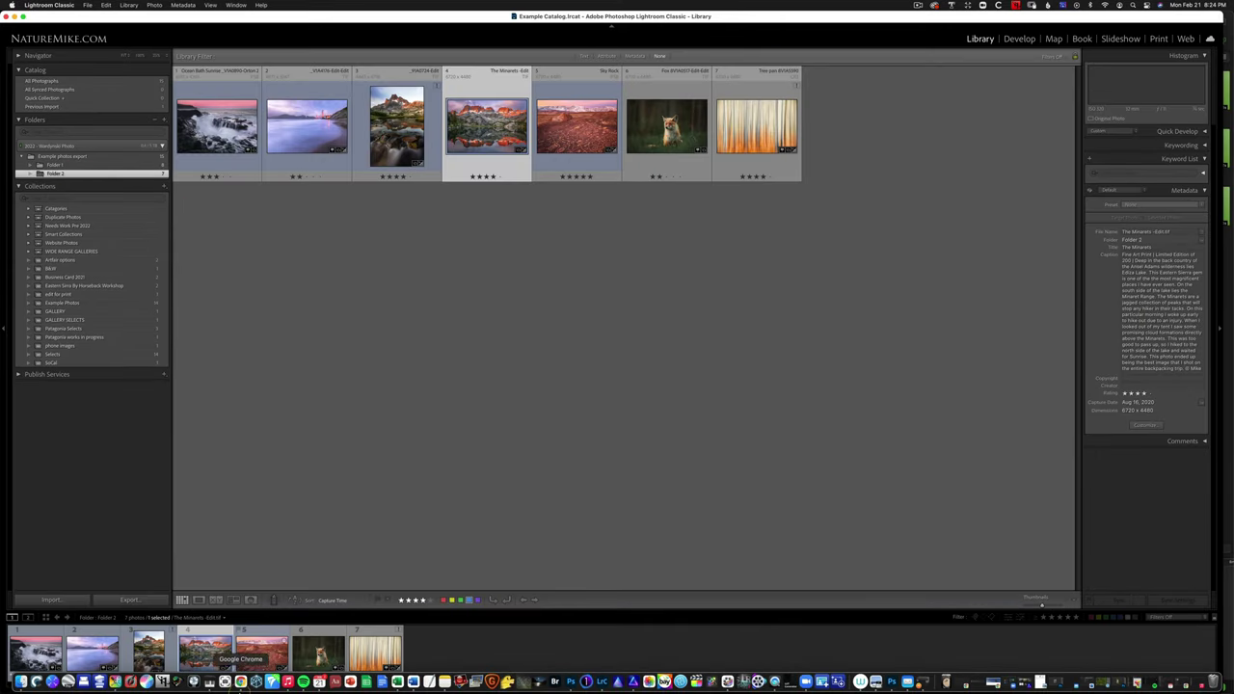
{"action": "left_click", "coordinate": [19, 661]}
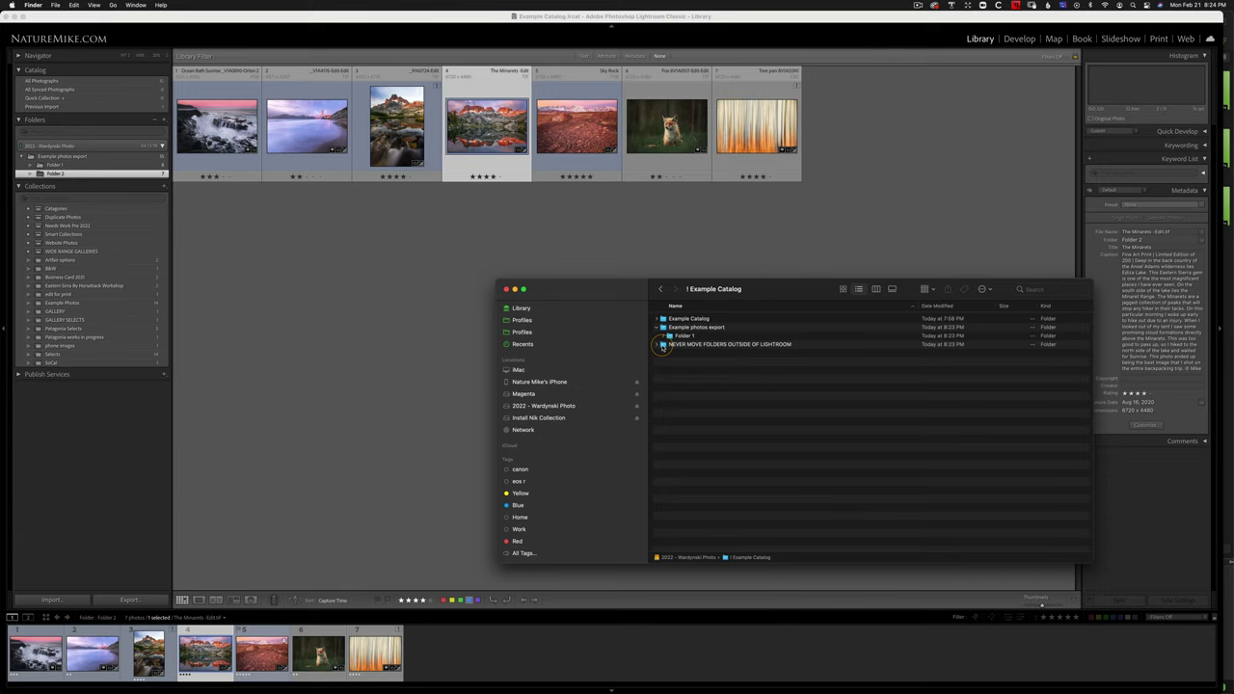
{"action": "left_click", "coordinate": [660, 344]}
{"action": "left_click_drag", "start_coordinate": [683, 356], "coordinate": [683, 330]}
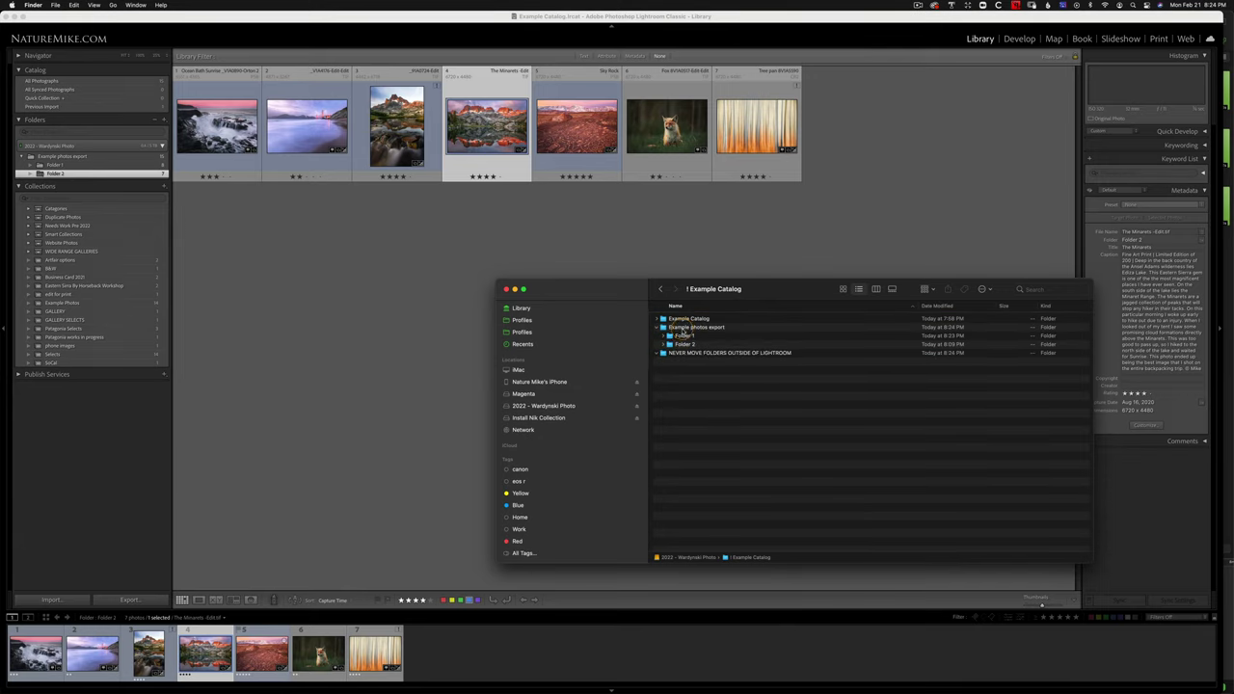
{"action": "left_click", "coordinate": [390, 250]}
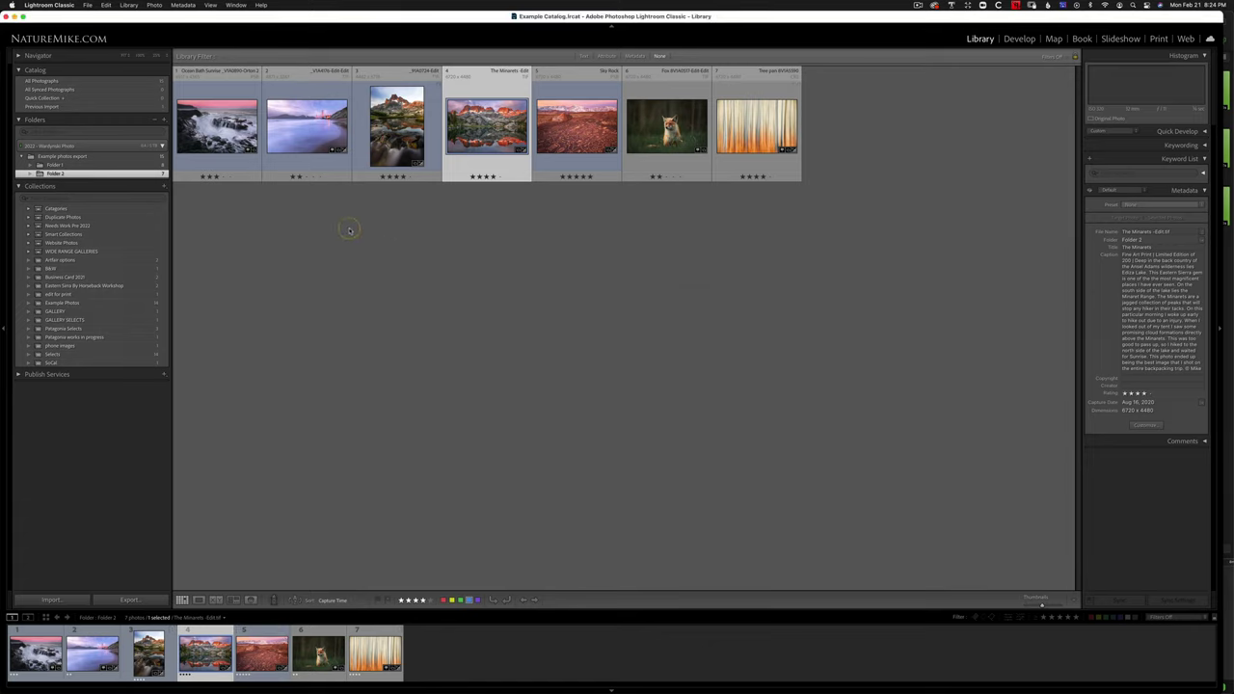
{"action": "mouse_move", "coordinate": [554, 685]}
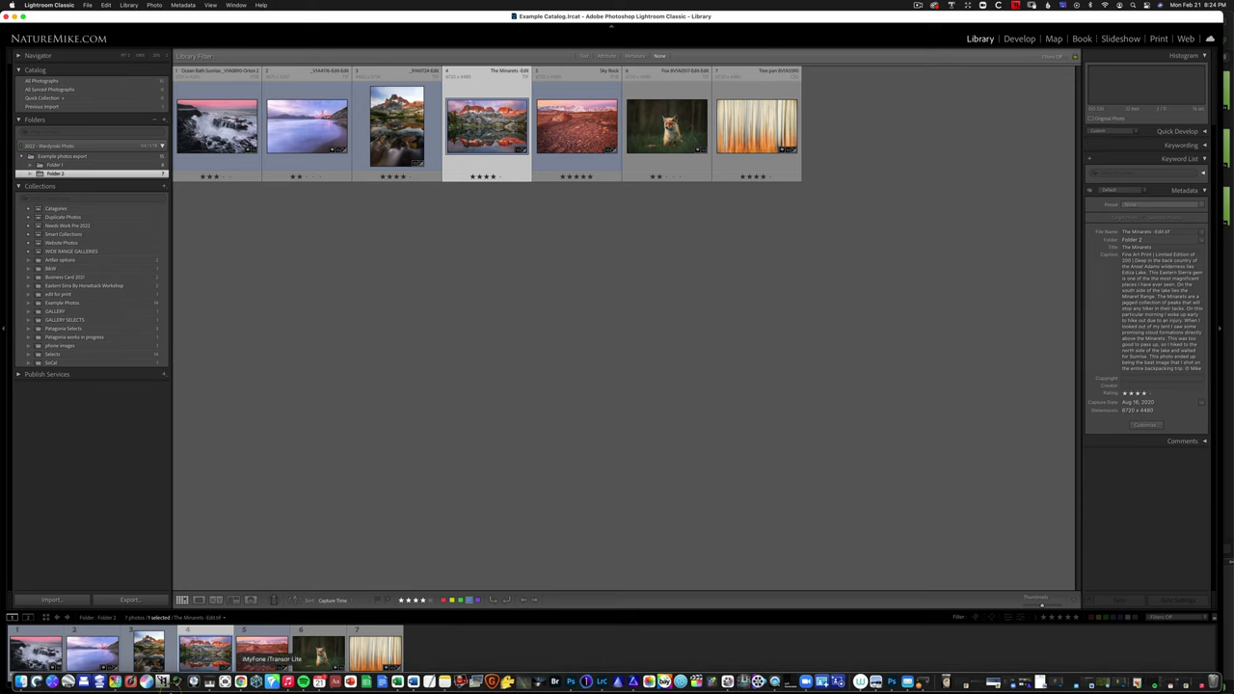
{"action": "left_click", "coordinate": [20, 681]}
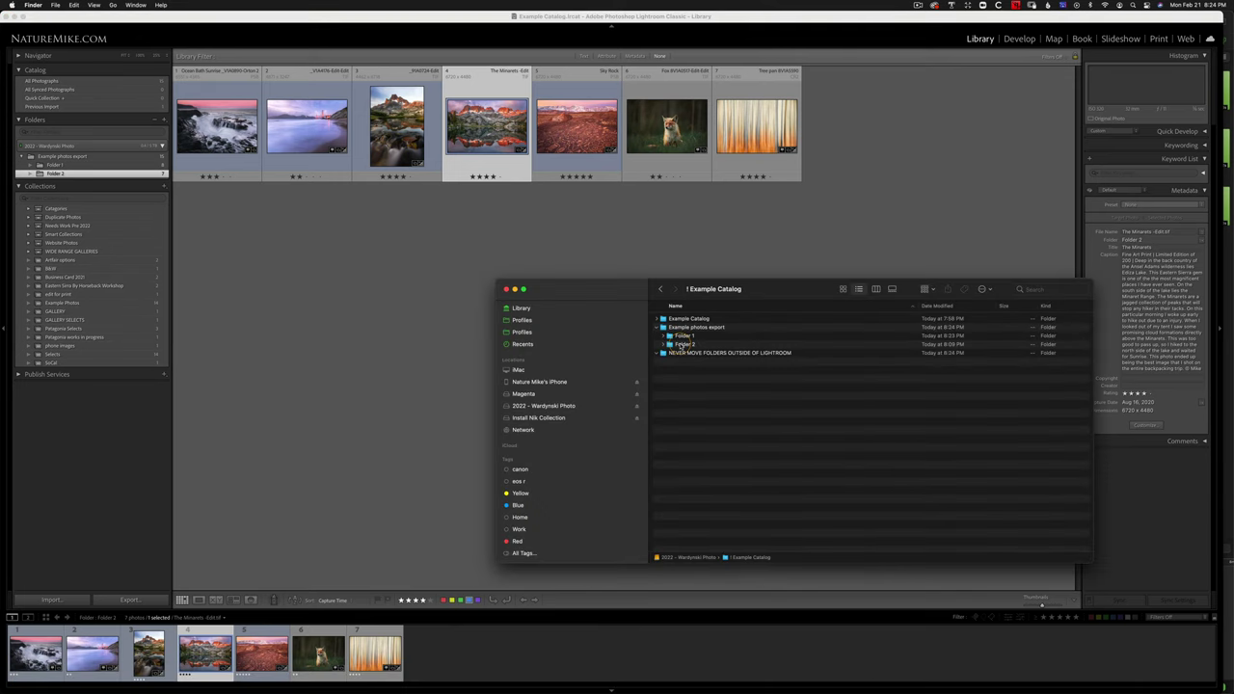
{"action": "mouse_move", "coordinate": [681, 346]}
{"action": "left_mouse_down"}
{"action": "mouse_move", "coordinate": [721, 359]}
{"action": "mouse_move", "coordinate": [689, 361]}
{"action": "left_mouse_up"}
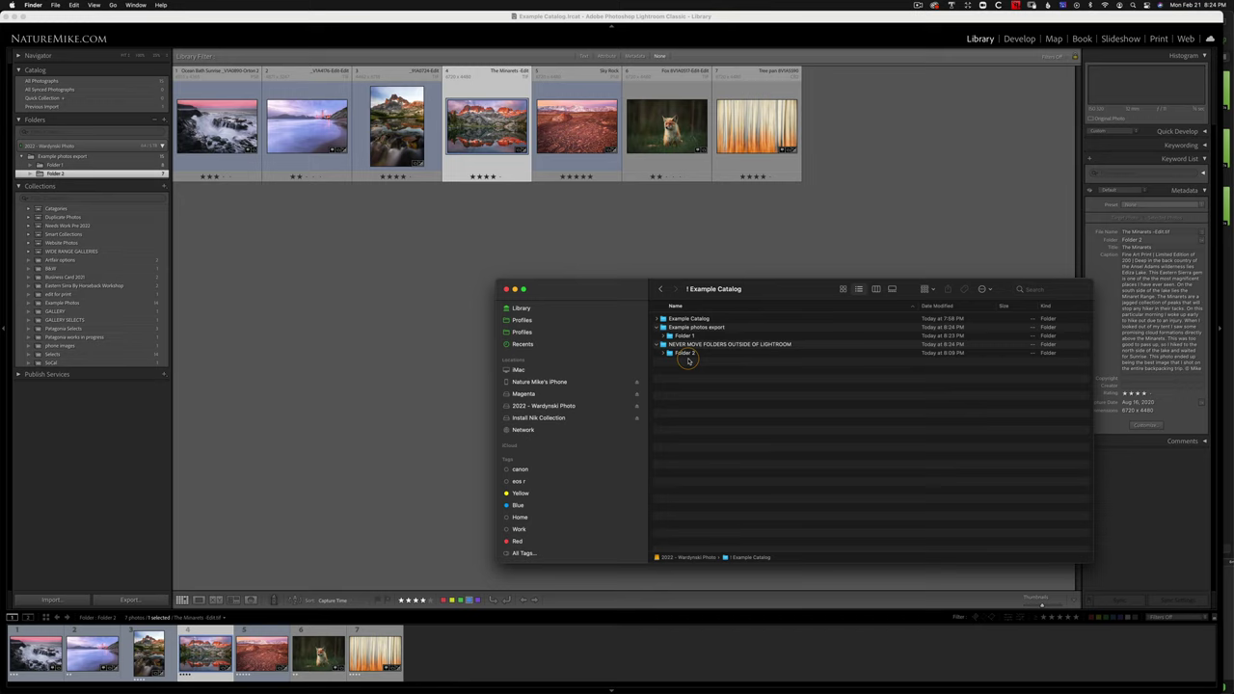
{"action": "left_click", "coordinate": [311, 267]}
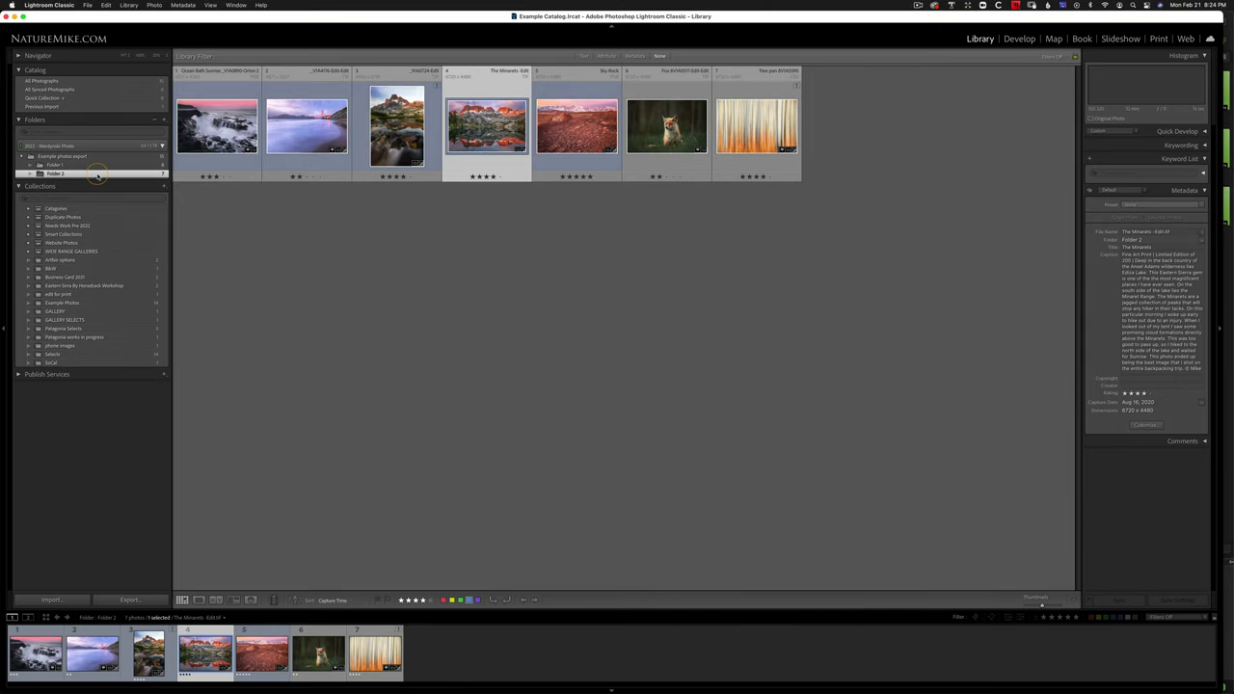
Step: Use Find Missing Folder to point Folder 2 at its copy inside NEVER MOVE FOLDERS OUTSIDE OF LIGHTROOM
{"action": "right_click", "coordinate": [96, 175]}
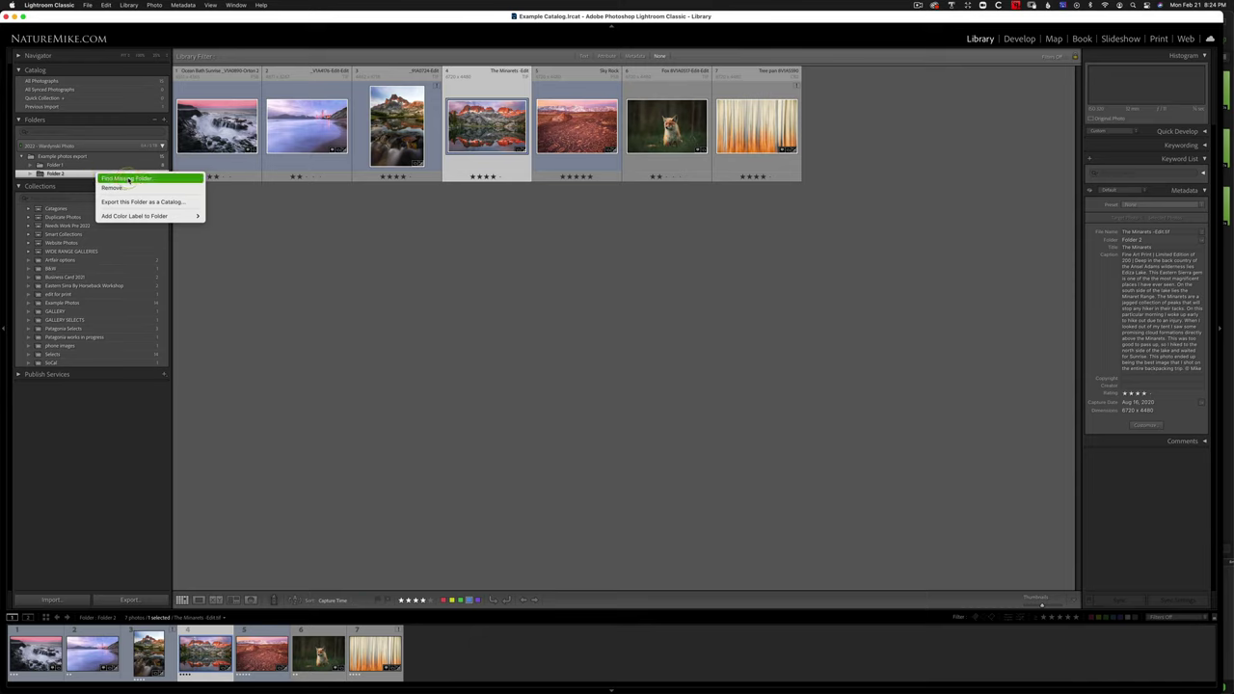
{"action": "left_click", "coordinate": [128, 179]}
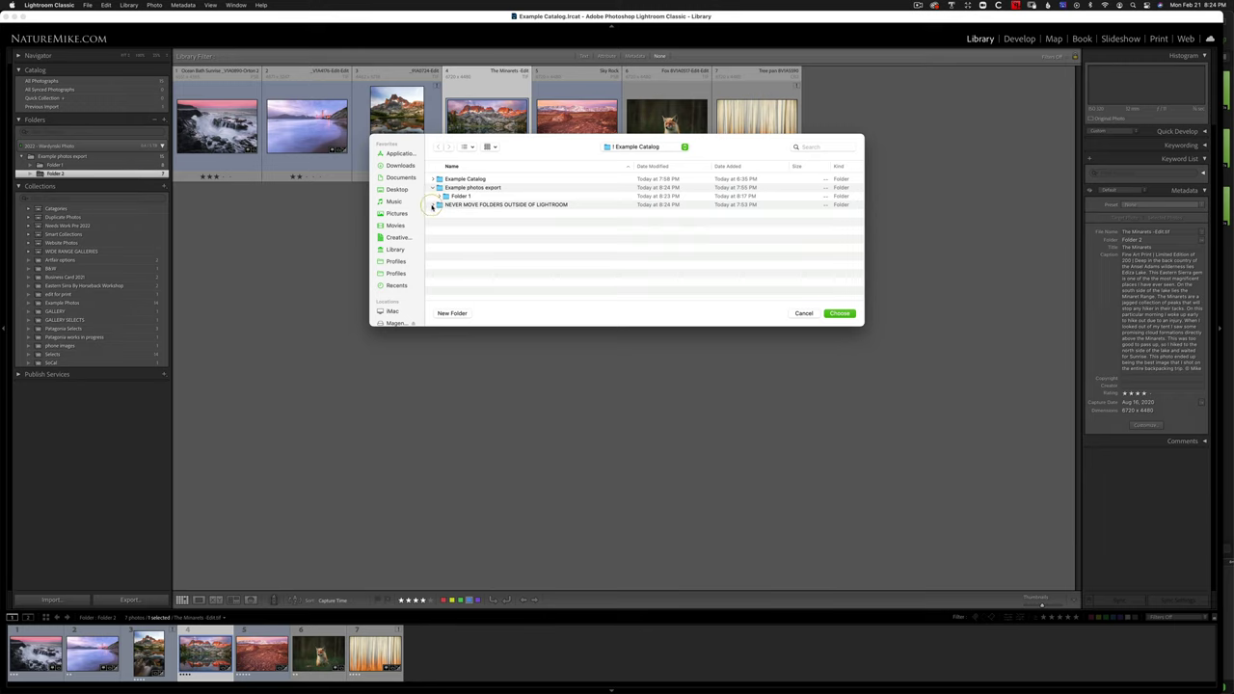
{"action": "left_click", "coordinate": [435, 205]}
{"action": "left_click", "coordinate": [460, 213]}
{"action": "left_click", "coordinate": [840, 315]}
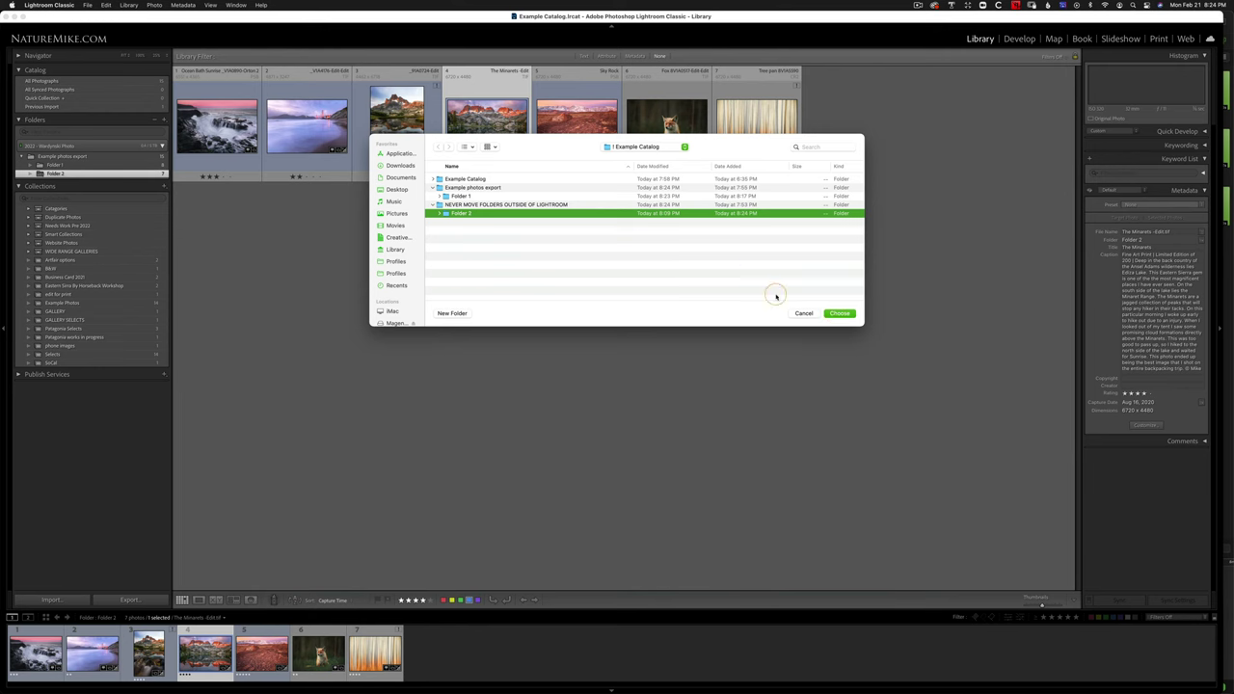
{"action": "left_click", "coordinate": [838, 314]}
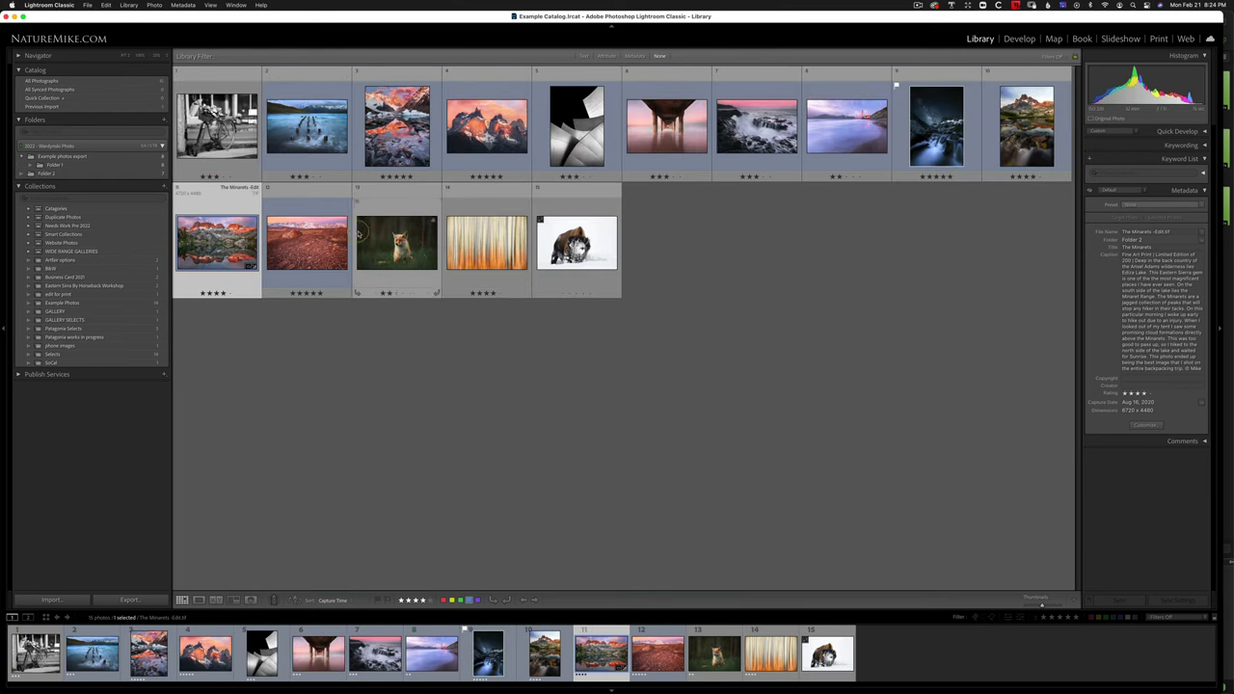
Step: View Folder 2's seven photos, then in Finder move Folder 2 back into Example photos export
{"action": "left_click", "coordinate": [48, 174]}
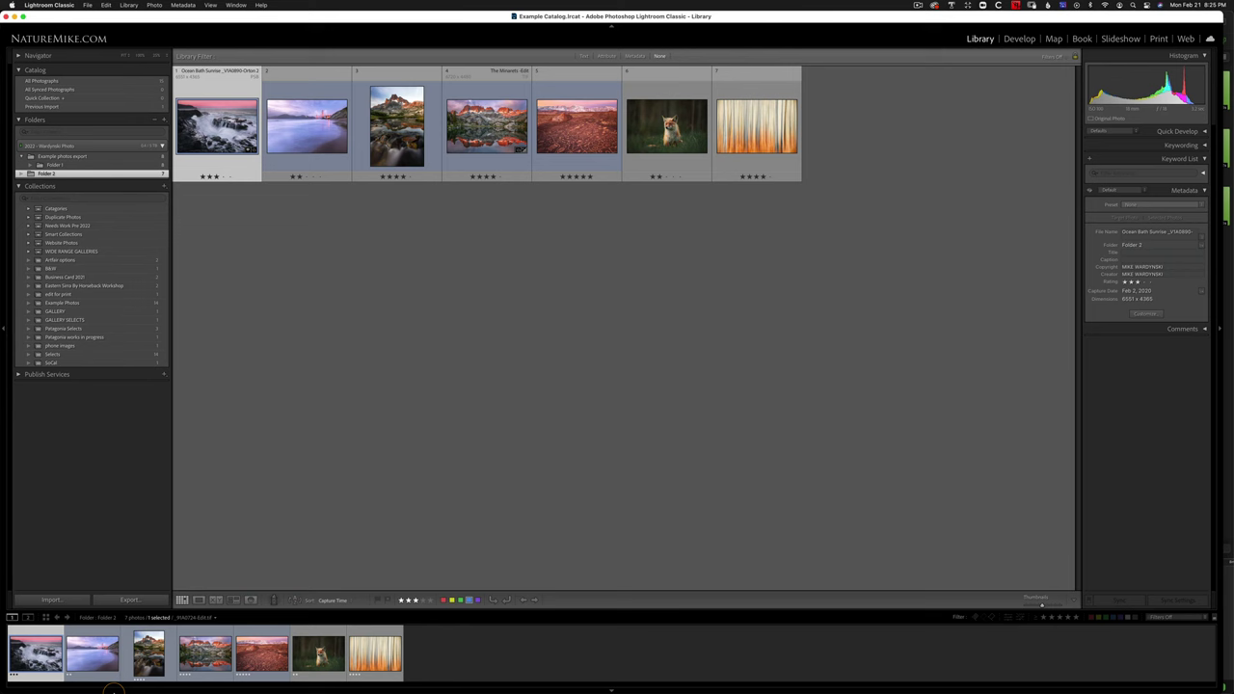
{"action": "left_click", "coordinate": [21, 686]}
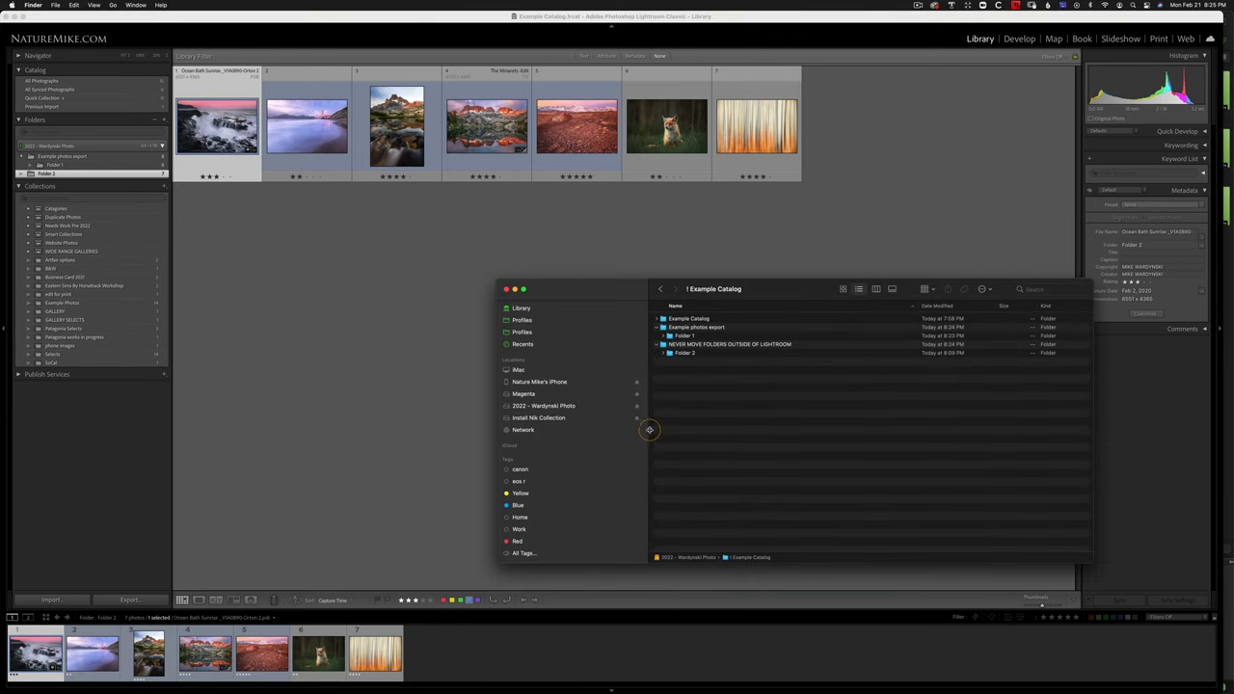
{"action": "left_click_drag", "start_coordinate": [682, 354], "coordinate": [703, 330]}
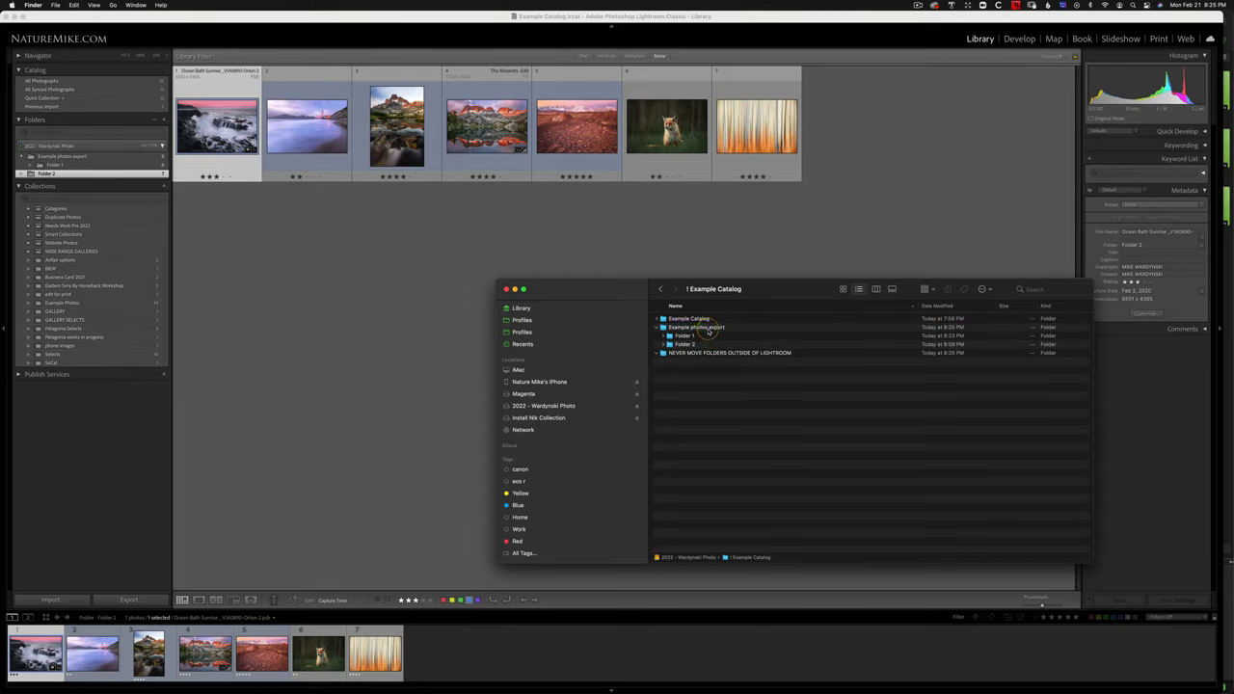
{"action": "left_click", "coordinate": [400, 280]}
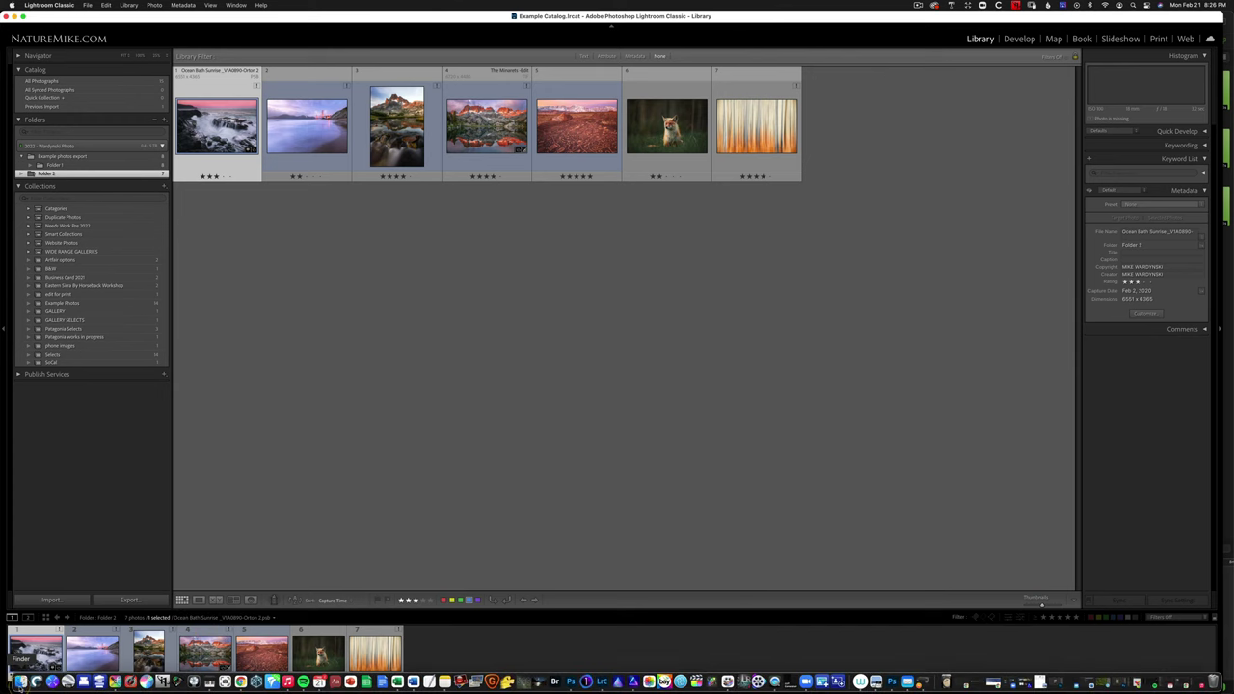
Step: In Finder, search the 2022 - Wardynski Photo drive for 'folder'
{"action": "left_click", "coordinate": [21, 683]}
{"action": "left_click_drag", "start_coordinate": [601, 289], "coordinate": [565, 180]}
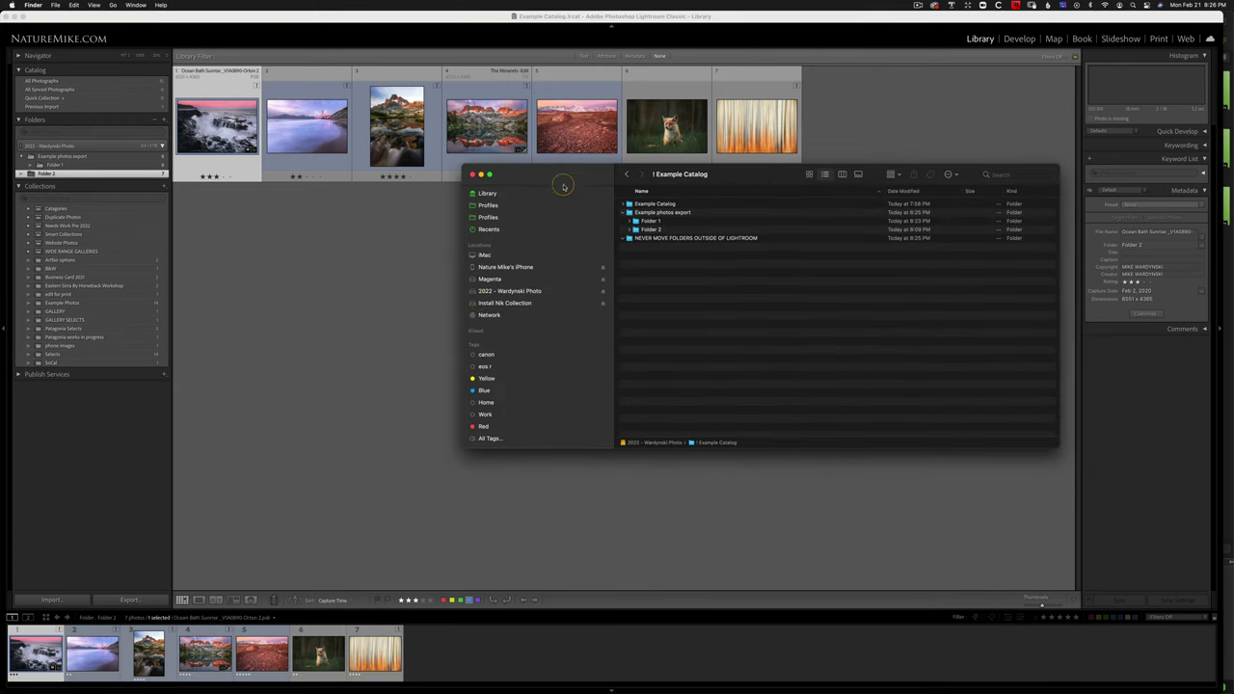
{"action": "left_click", "coordinate": [499, 291]}
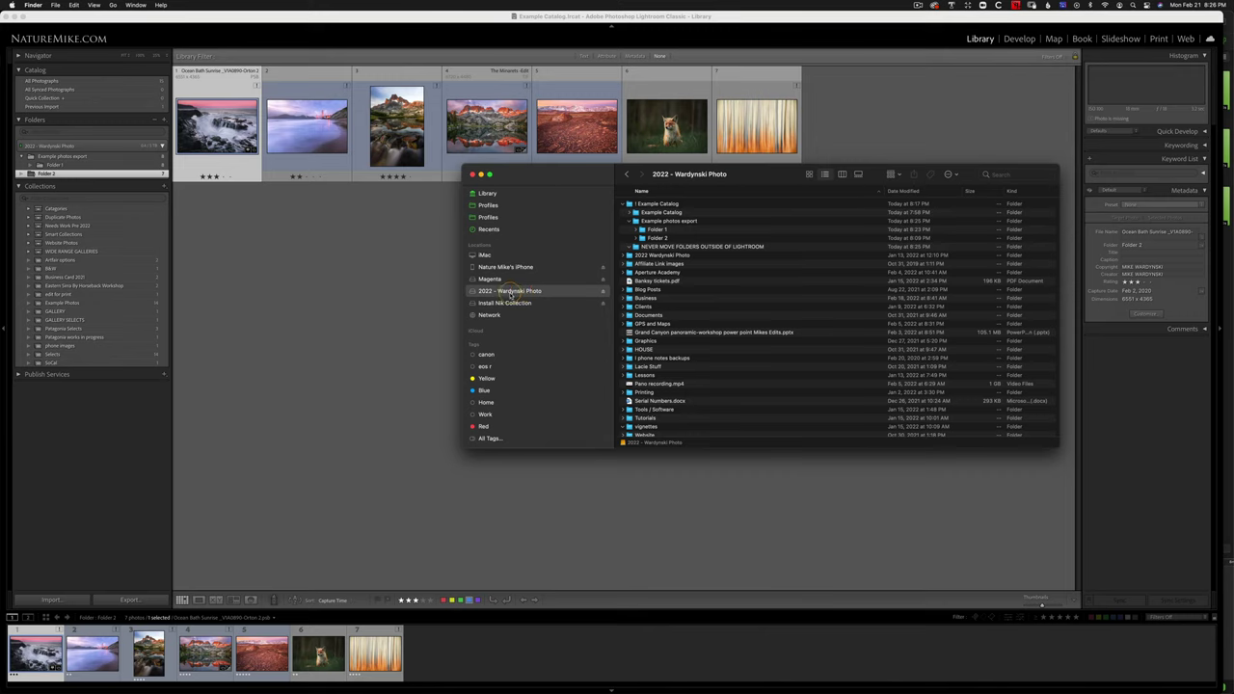
{"action": "left_click", "coordinate": [994, 174]}
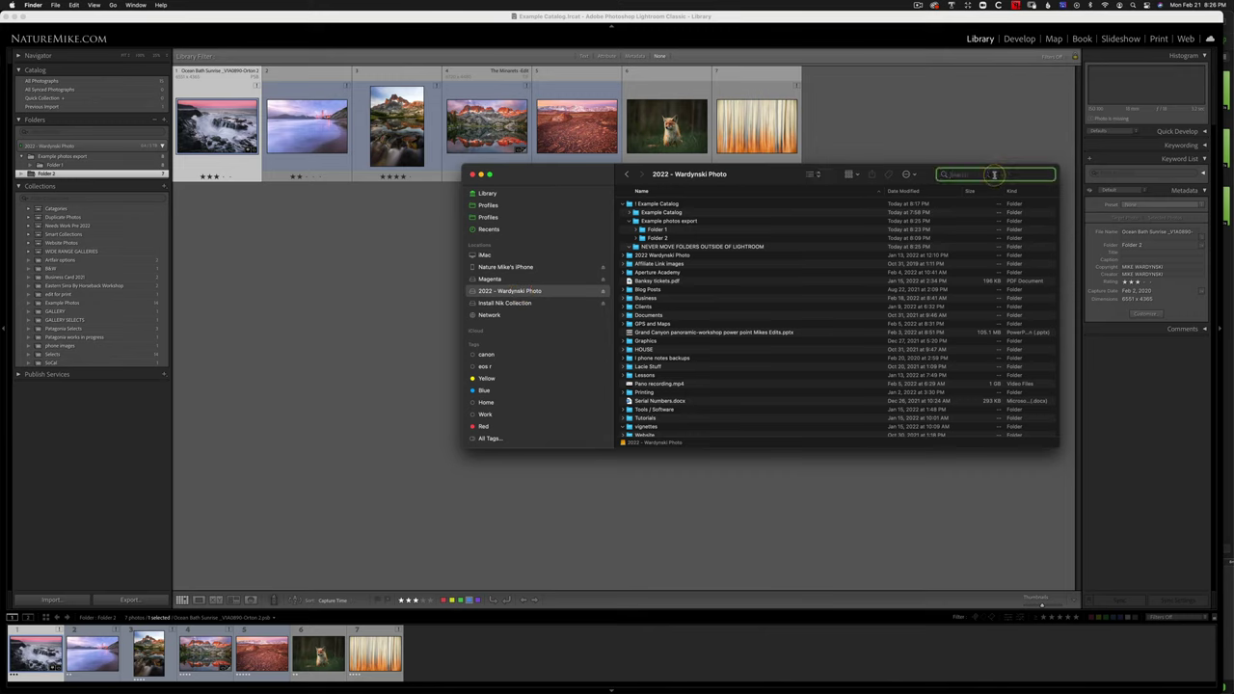
{"action": "type", "text": "folder 2"}
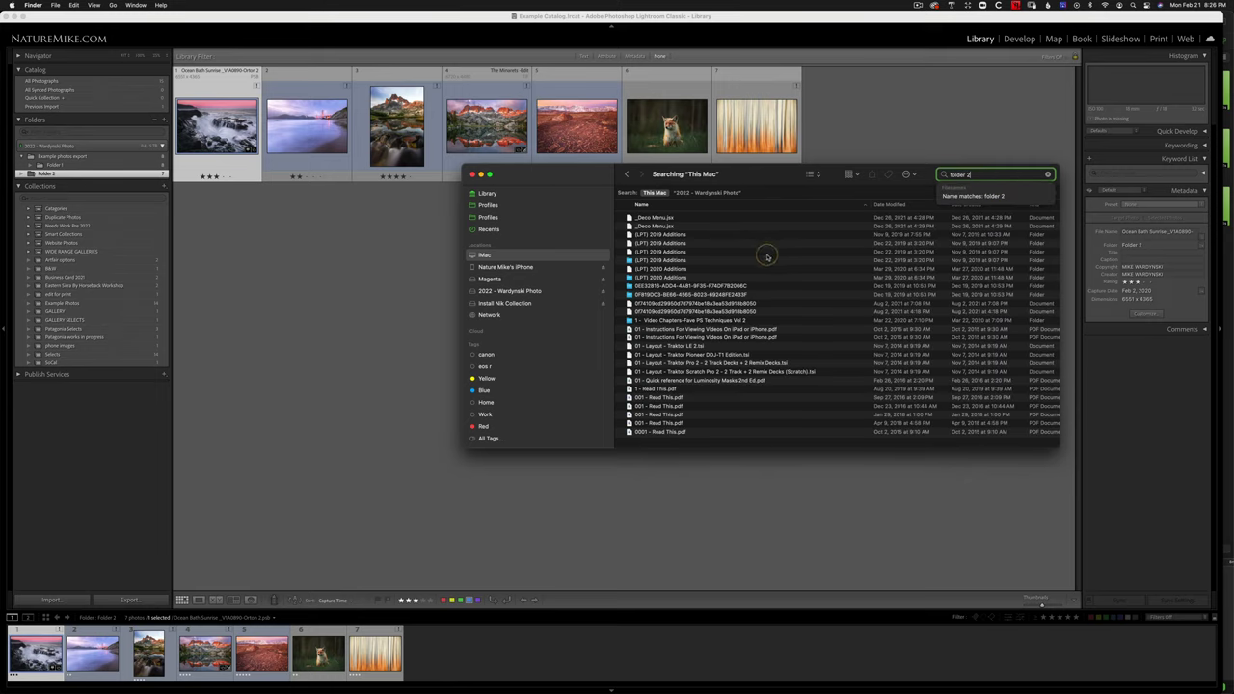
Step: Find Folder 2 in the results and confirm it sits inside Example photos export
{"action": "scroll", "coordinate": [767, 257], "scroll_direction": "down", "scroll_amount": 10}
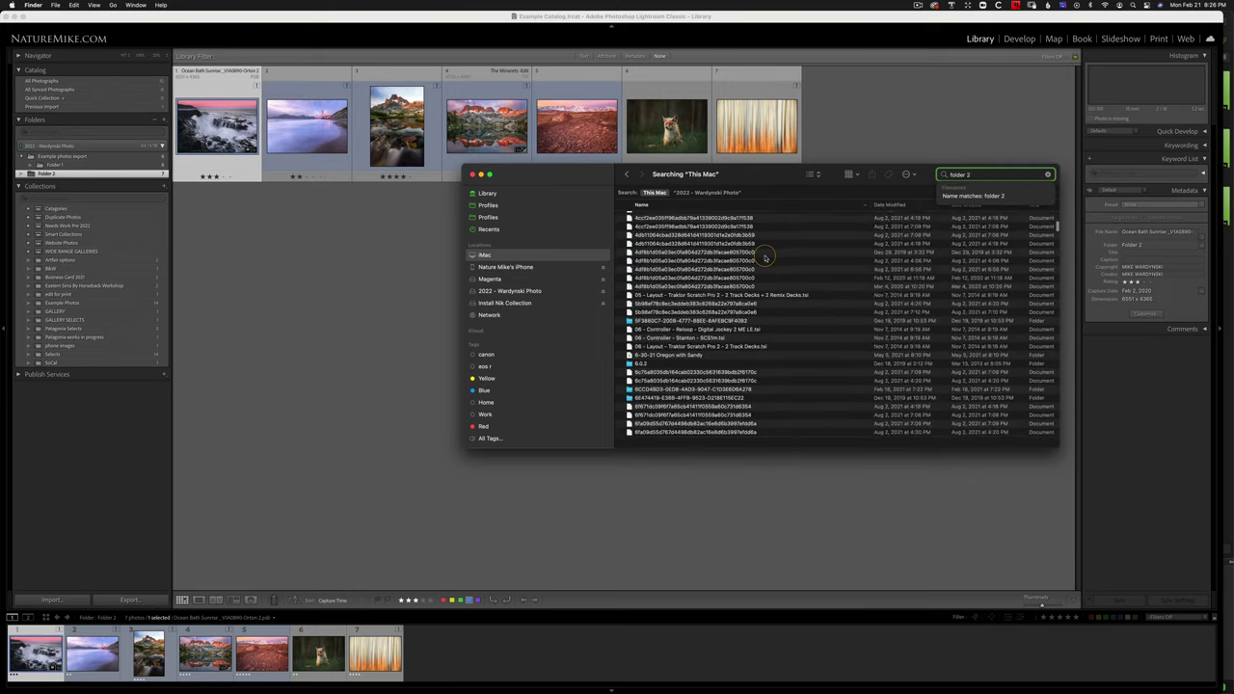
{"action": "scroll", "coordinate": [767, 256], "scroll_direction": "down", "scroll_amount": 10}
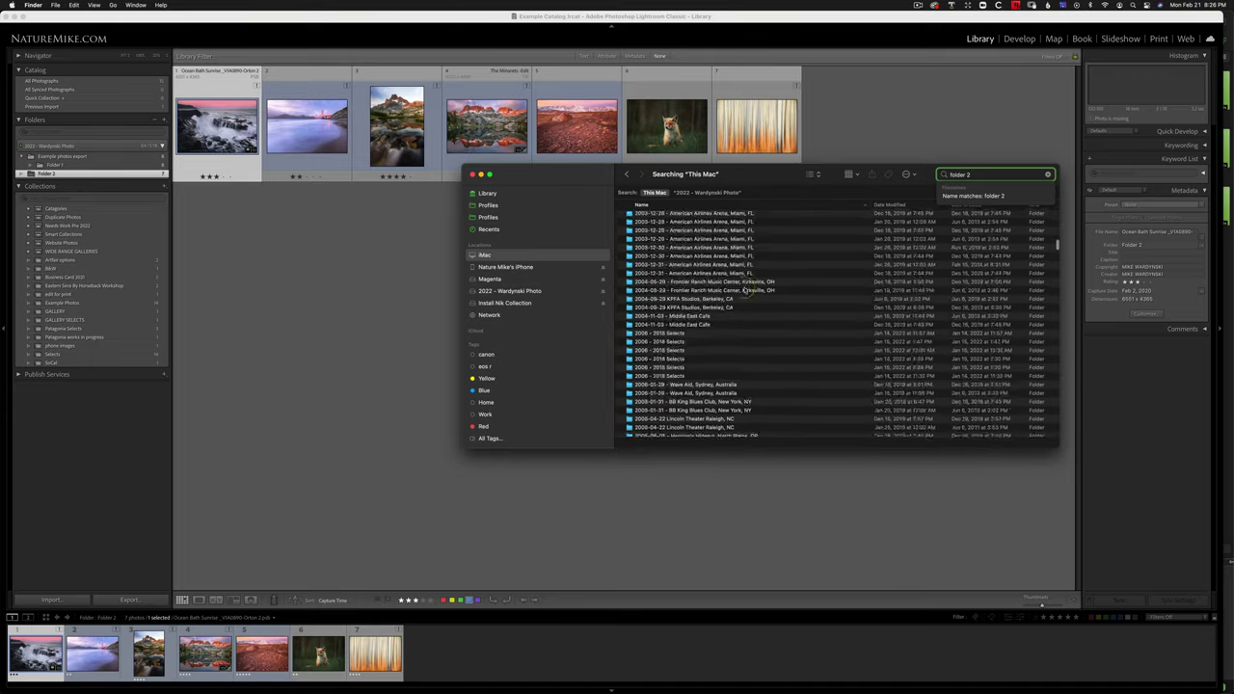
{"action": "scroll", "coordinate": [746, 289], "scroll_direction": "down", "scroll_amount": 15}
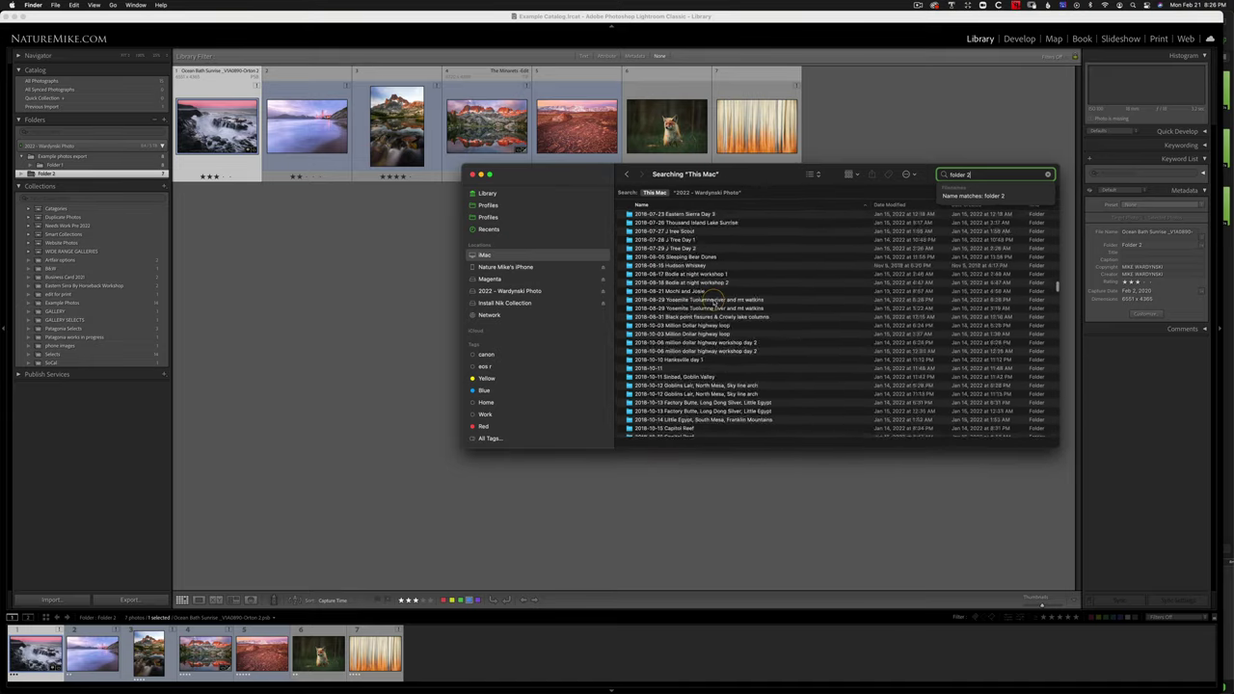
{"action": "scroll", "coordinate": [716, 300], "scroll_direction": "down", "scroll_amount": 15}
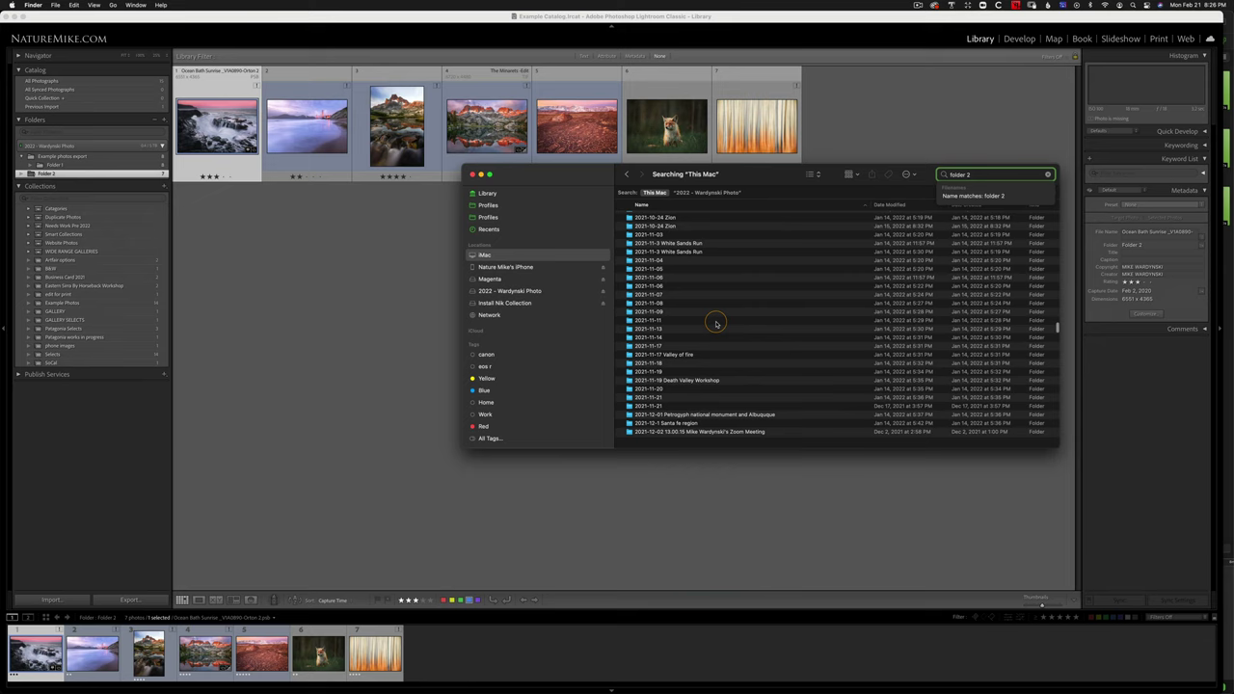
{"action": "scroll", "coordinate": [716, 323], "scroll_direction": "down", "scroll_amount": 15}
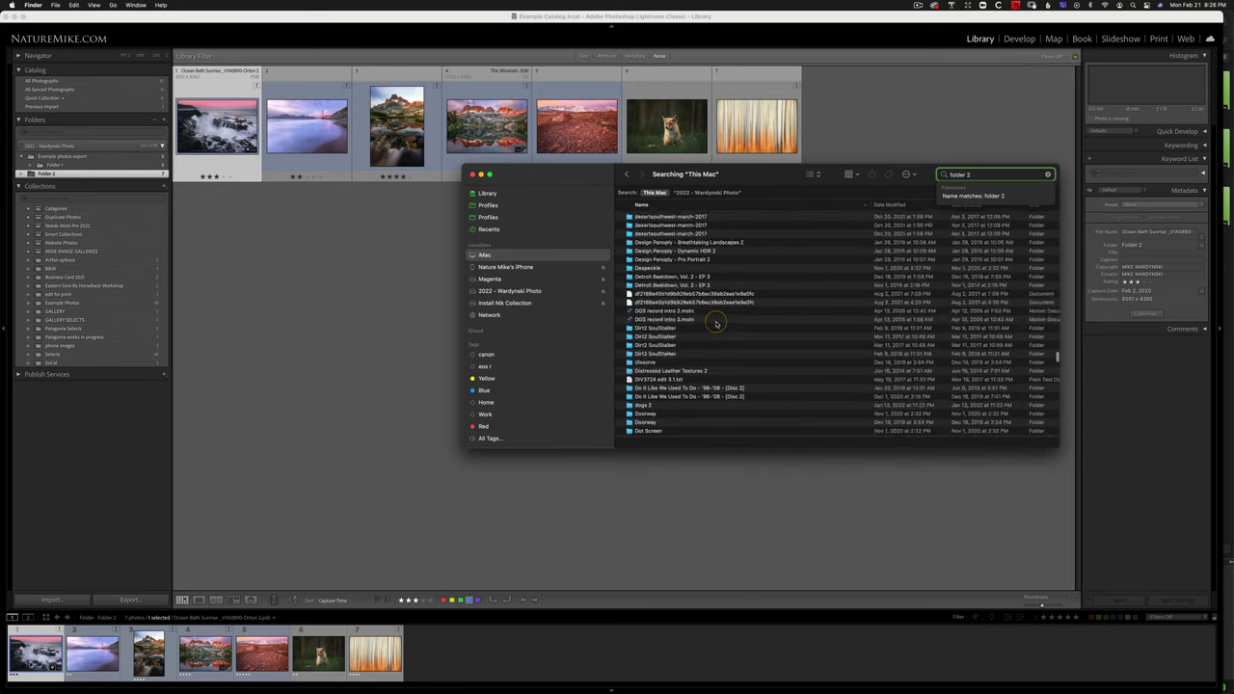
{"action": "scroll", "coordinate": [715, 324], "scroll_direction": "down", "scroll_amount": 6}
{"action": "scroll", "coordinate": [713, 328], "scroll_direction": "down", "scroll_amount": 8}
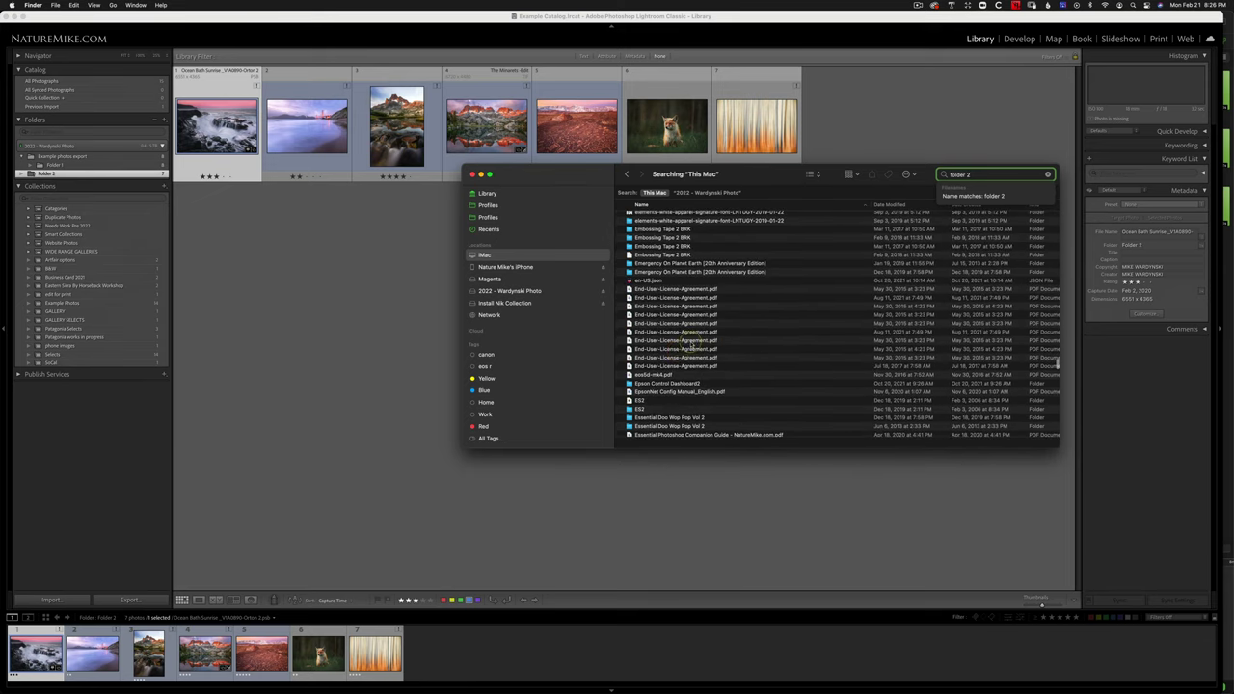
{"action": "scroll", "coordinate": [678, 354], "scroll_direction": "down", "scroll_amount": 10}
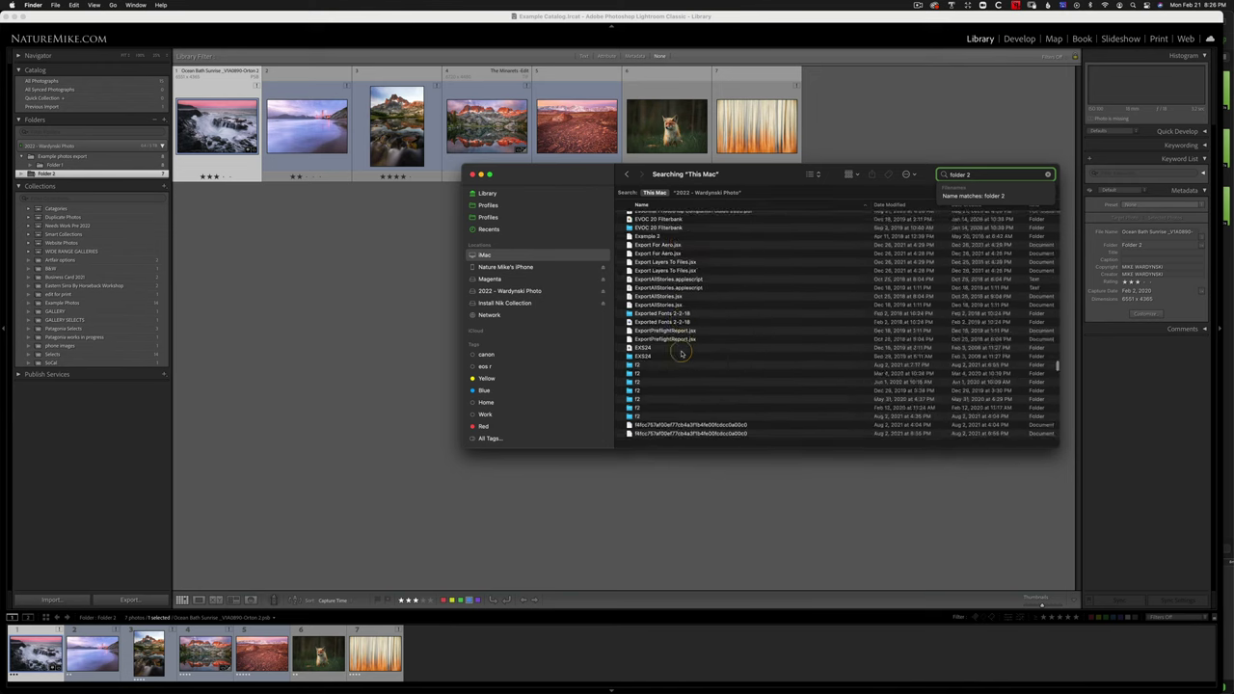
{"action": "scroll", "coordinate": [682, 353], "scroll_direction": "down", "scroll_amount": 5}
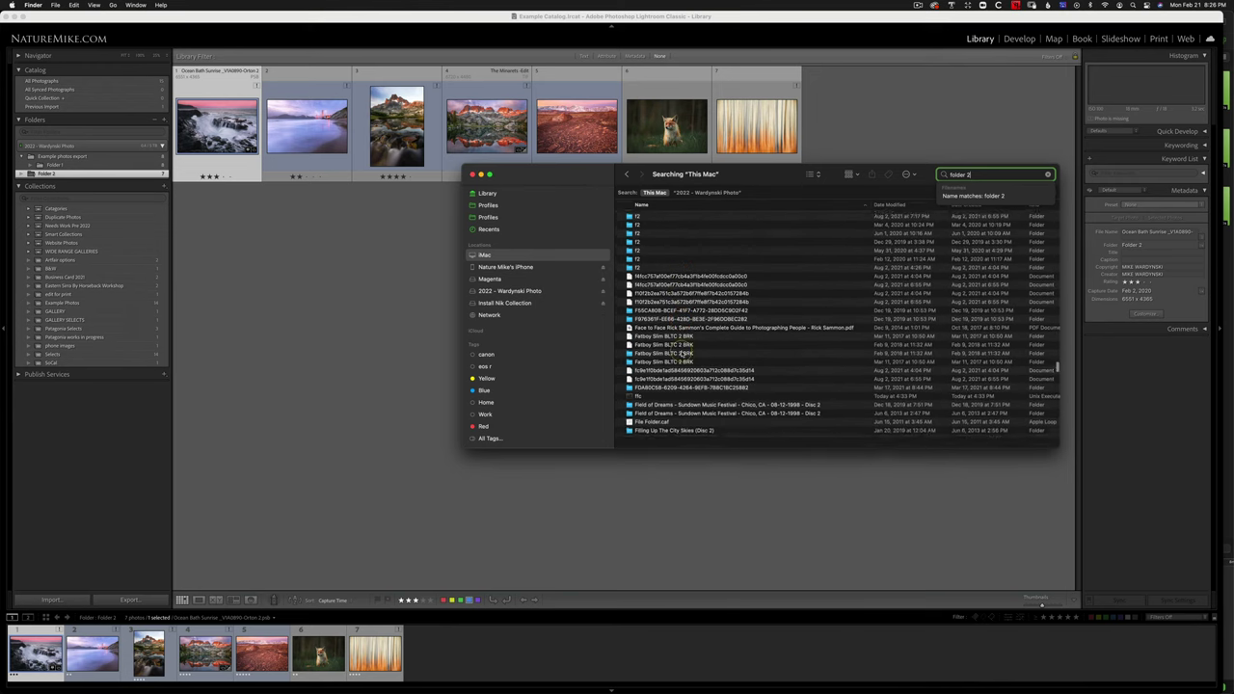
{"action": "scroll", "coordinate": [681, 355], "scroll_direction": "down", "scroll_amount": 5}
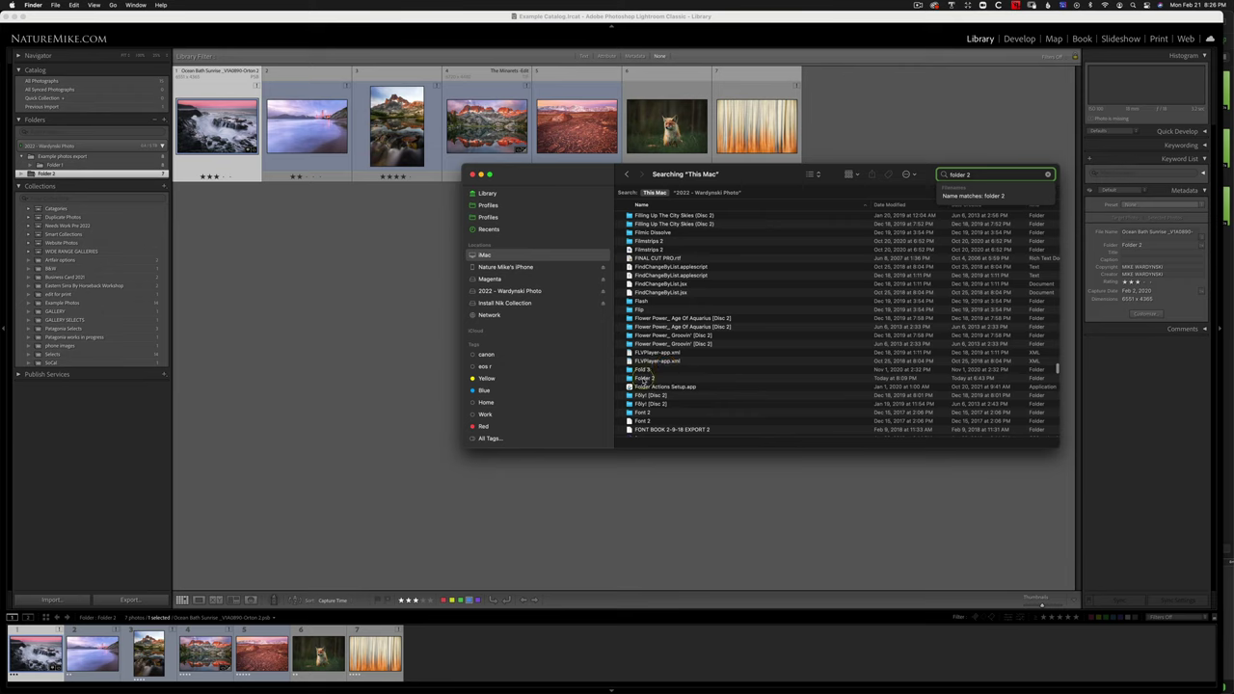
{"action": "left_click", "coordinate": [644, 380]}
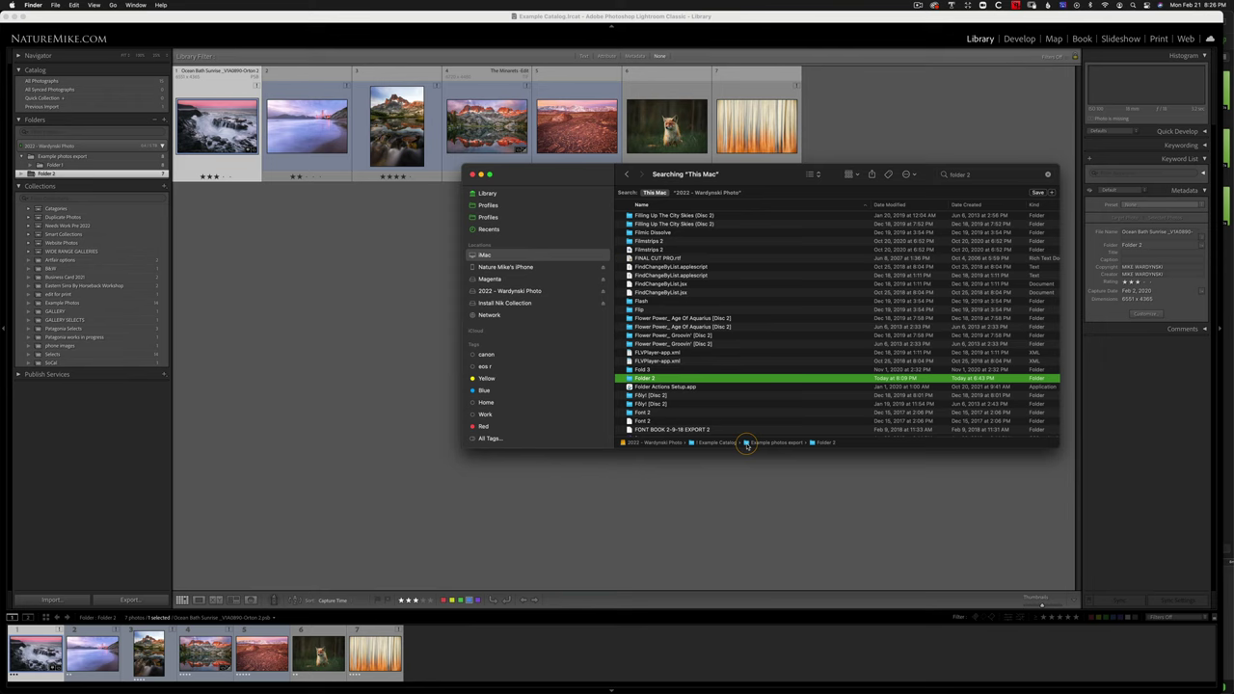
{"action": "scroll", "coordinate": [711, 395], "scroll_direction": "down", "scroll_amount": 2}
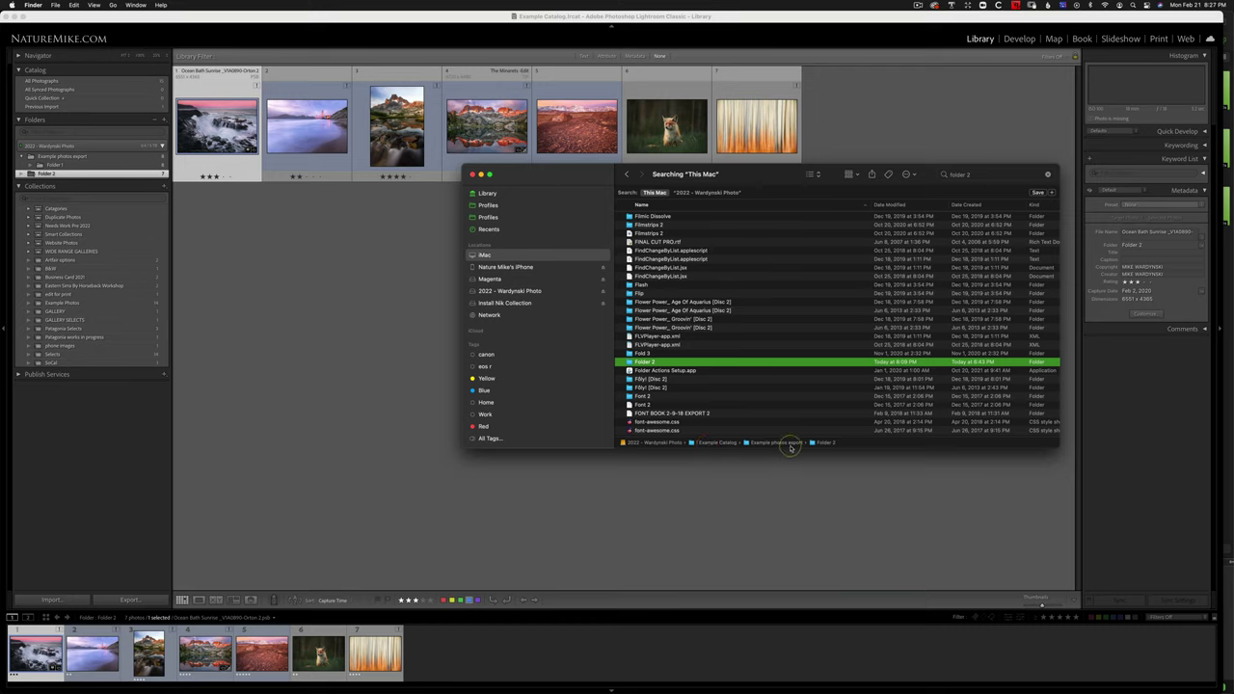
Step: Use Find Missing Folder to point Folder 2 to Example photos export > Folder 2
{"action": "right_click", "coordinate": [137, 179]}
{"action": "left_click", "coordinate": [151, 183]}
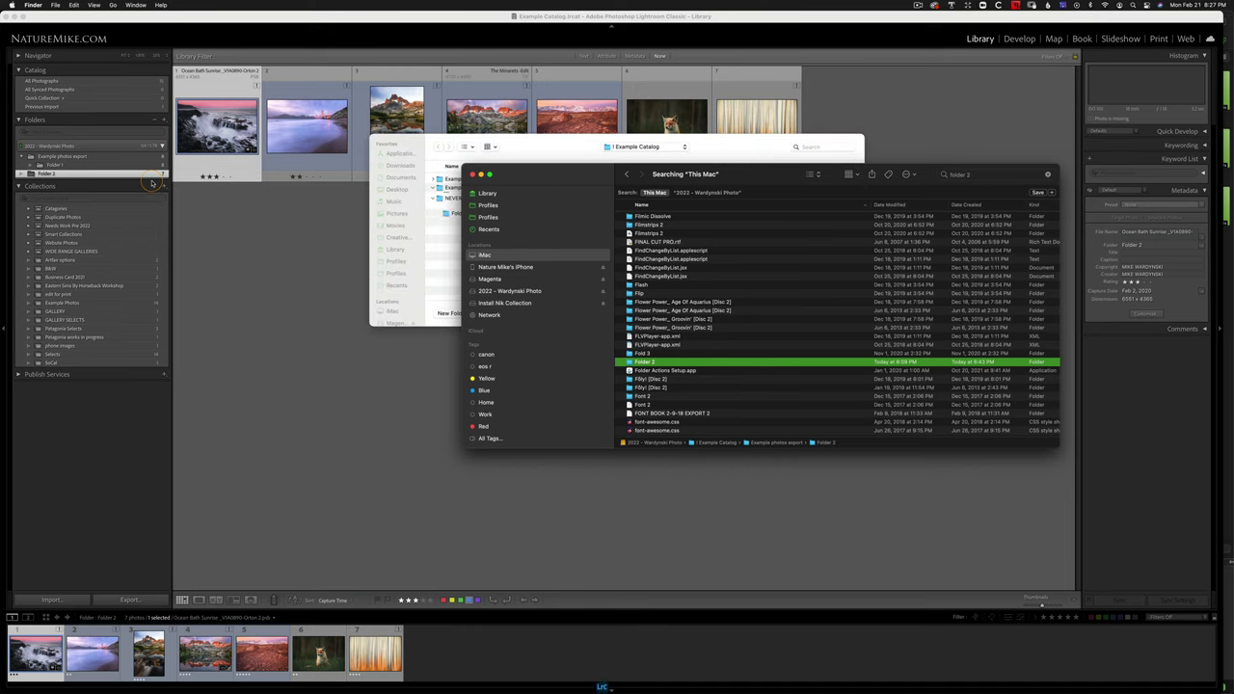
{"action": "left_click_drag", "start_coordinate": [571, 146], "coordinate": [432, 119]}
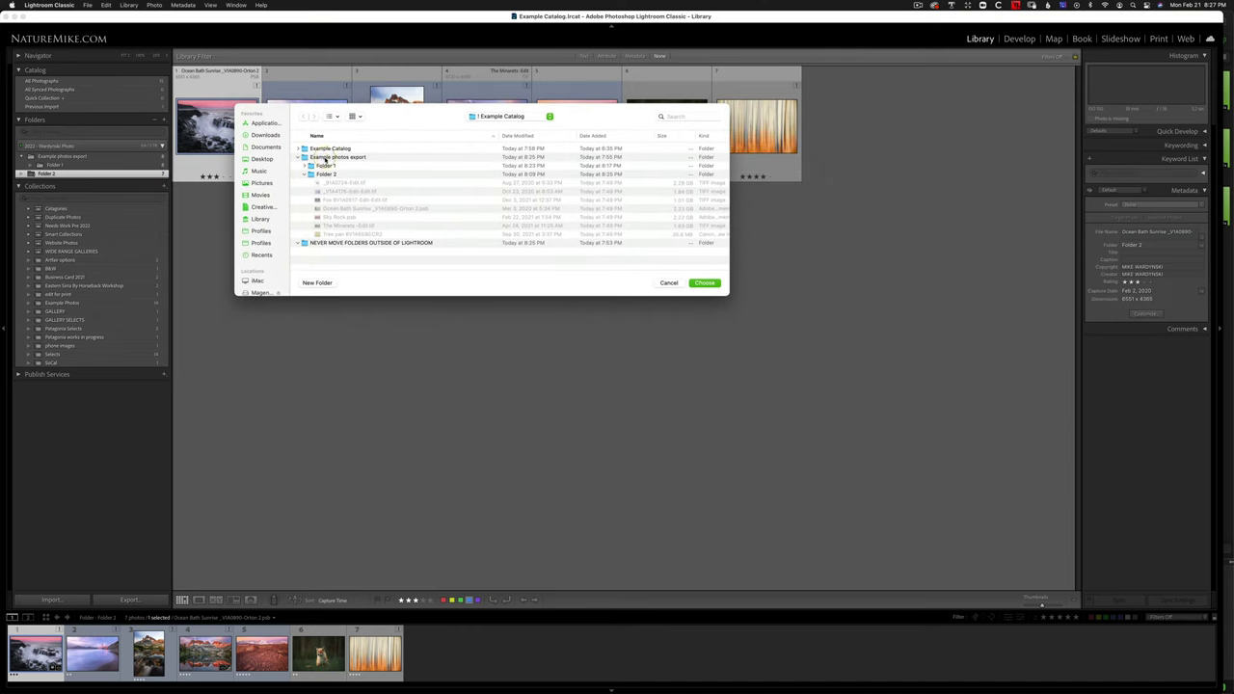
{"action": "left_click", "coordinate": [351, 157]}
{"action": "left_click", "coordinate": [325, 174]}
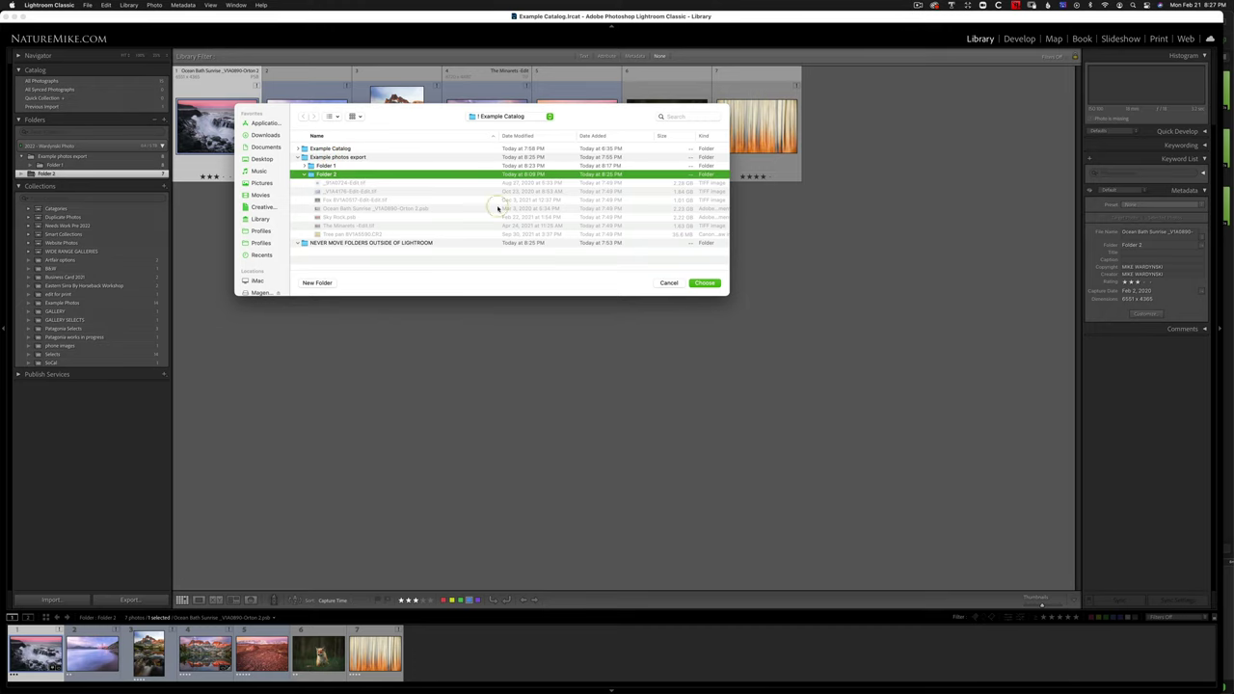
{"action": "left_click", "coordinate": [705, 282]}
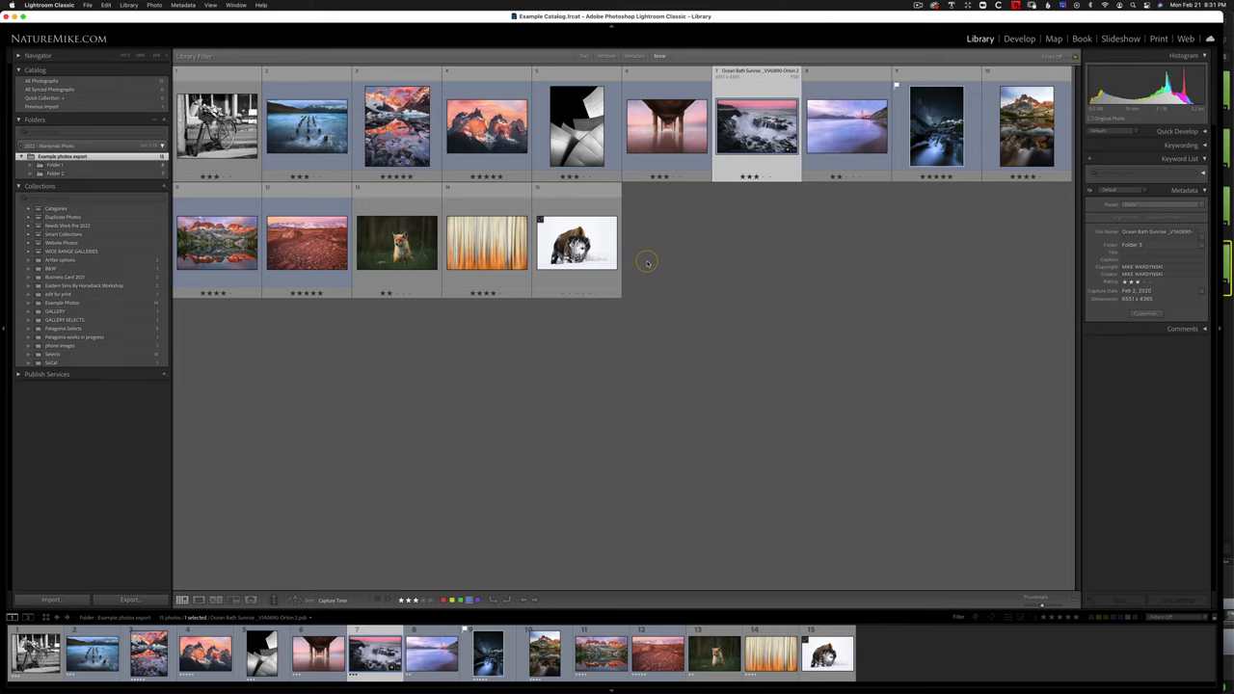
Step: Rename Folder 2 to Folder 3 from the Folders panel's context menu
{"action": "right_click", "coordinate": [53, 174]}
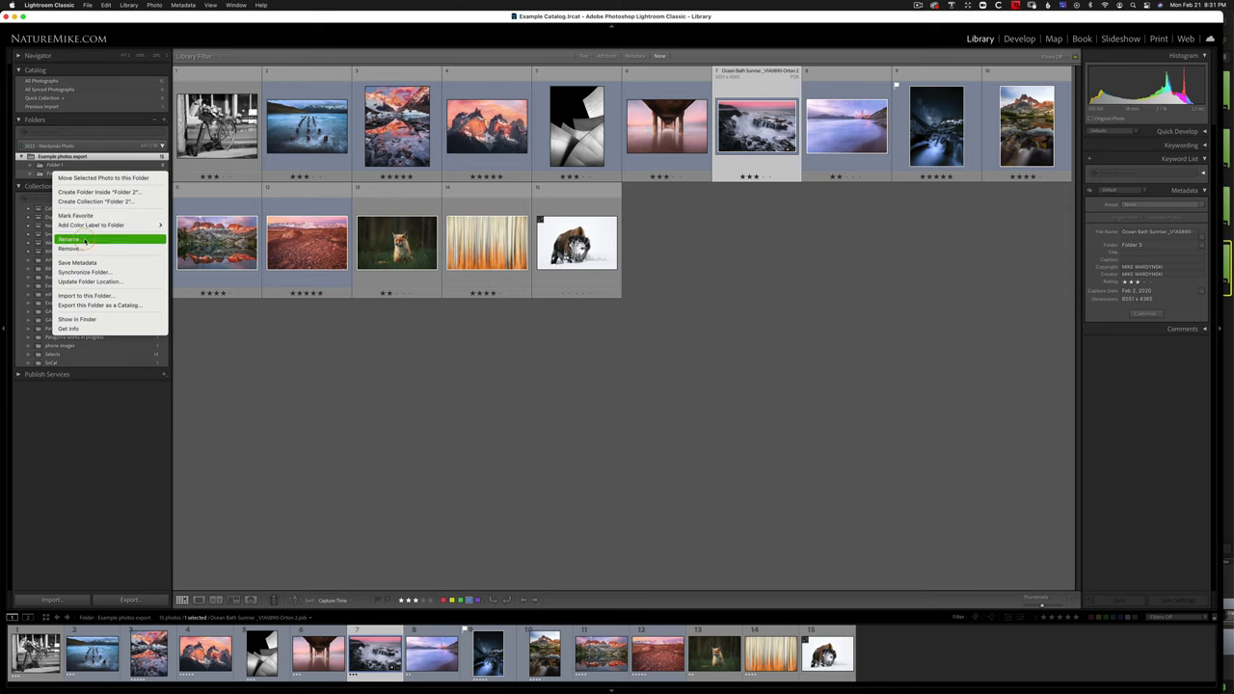
{"action": "left_click", "coordinate": [117, 241]}
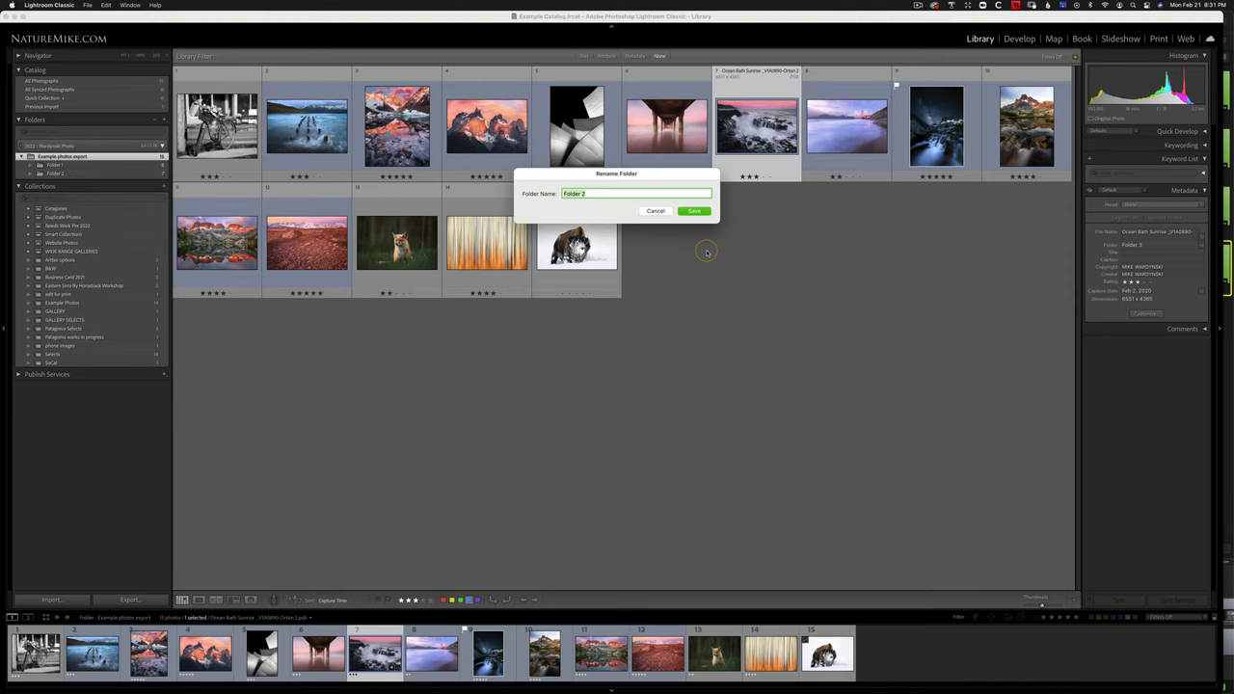
{"action": "key", "text": "Return"}
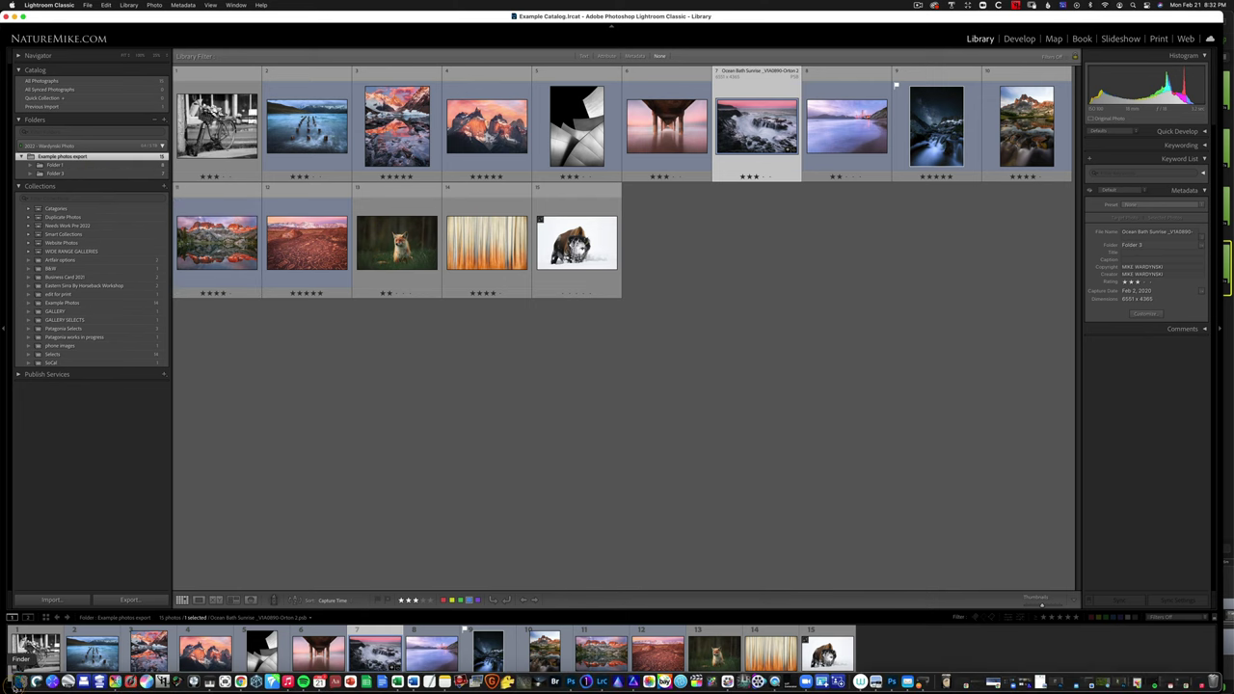
Step: In Finder, rename Folder 3 inside Example photos export back to Folder 2, then return to Lightroom
{"action": "left_click", "coordinate": [20, 681]}
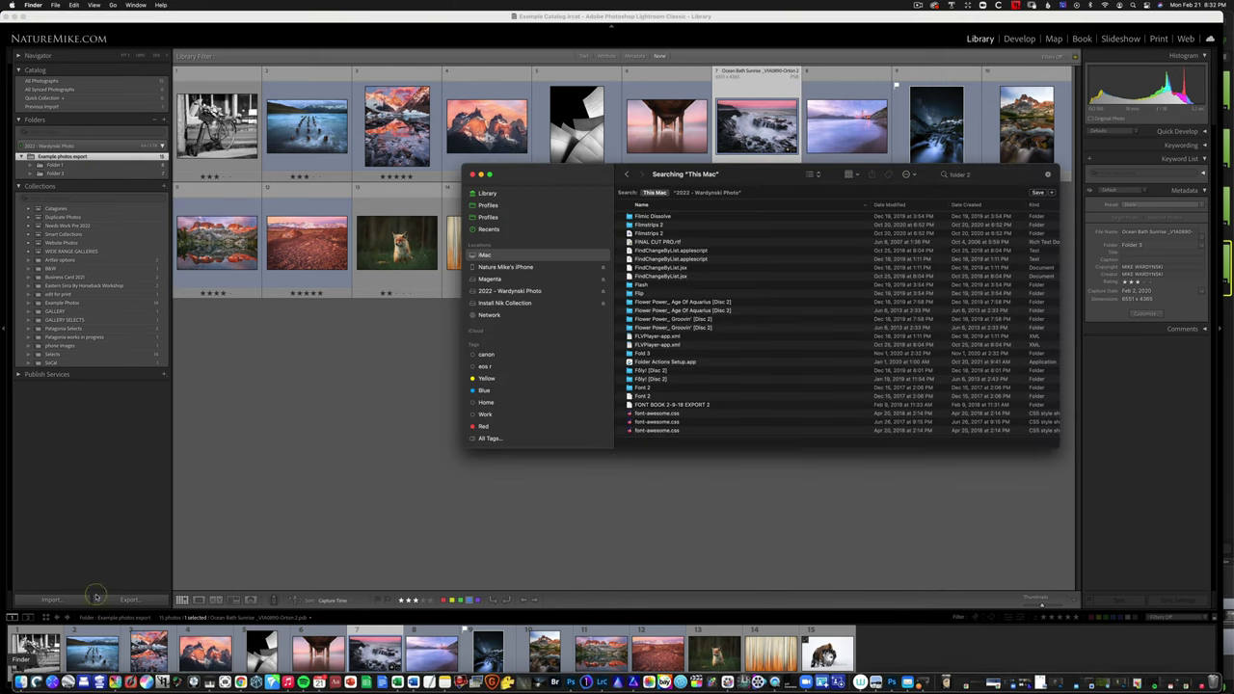
{"action": "left_click", "coordinate": [497, 293]}
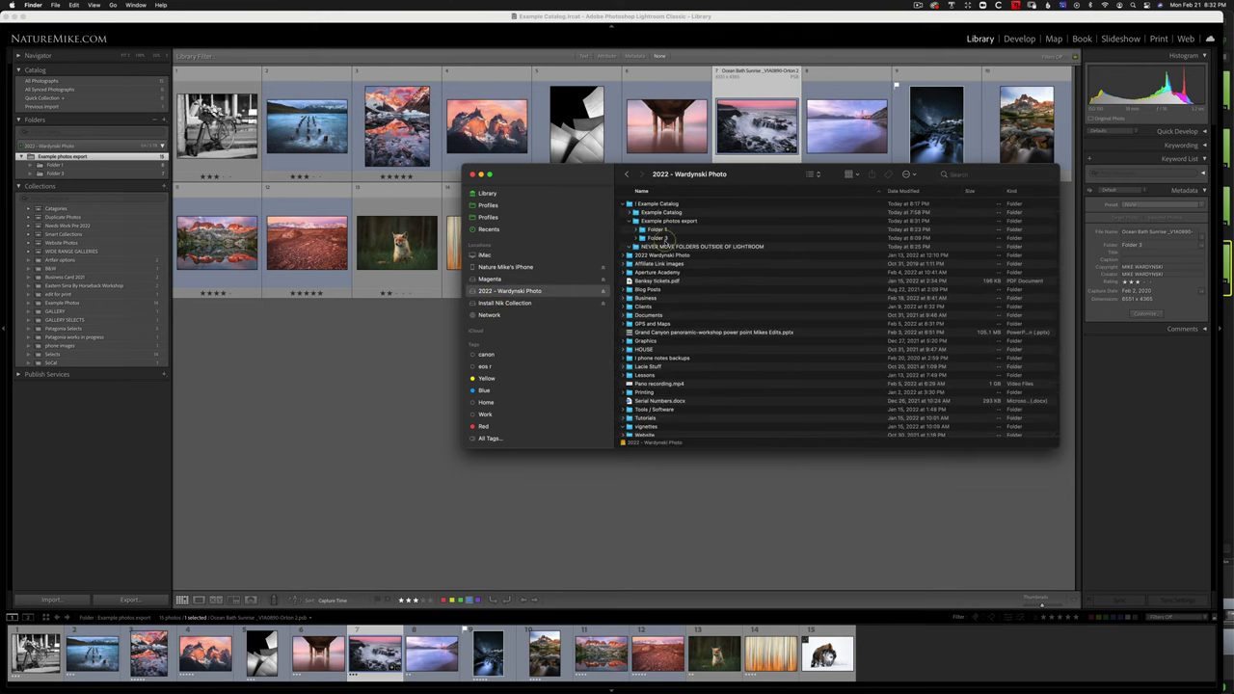
{"action": "left_click", "coordinate": [682, 238]}
{"action": "right_click", "coordinate": [678, 241]}
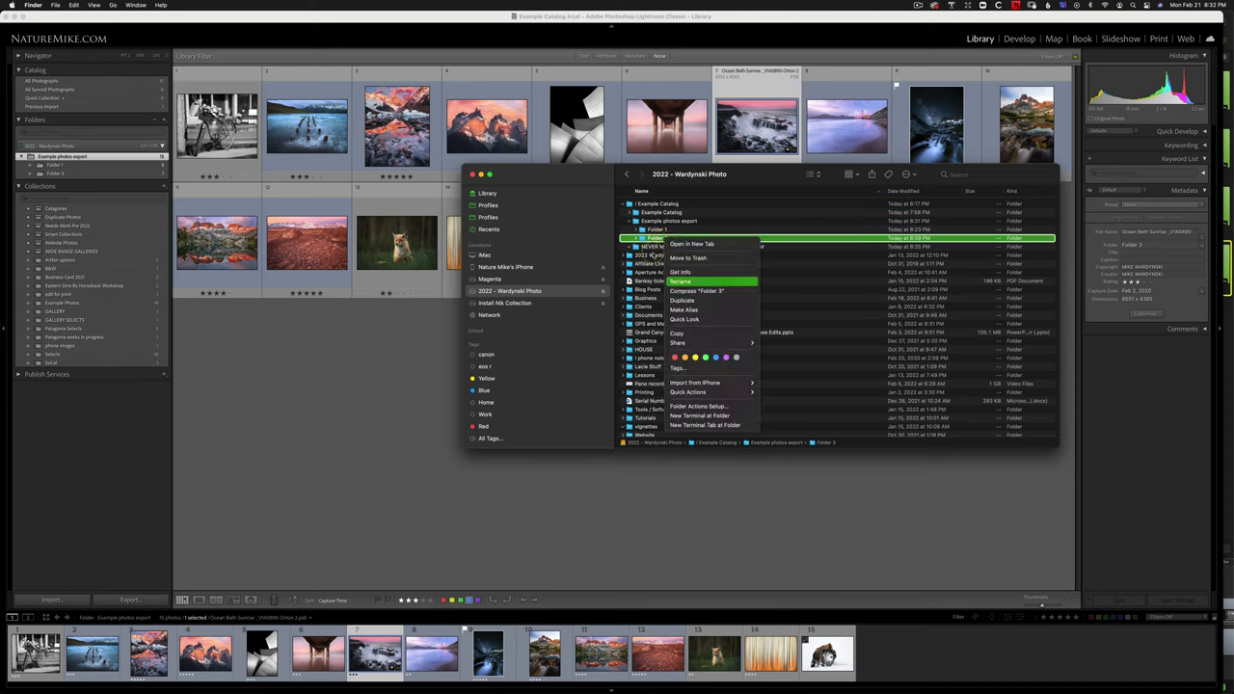
{"action": "left_click", "coordinate": [679, 281]}
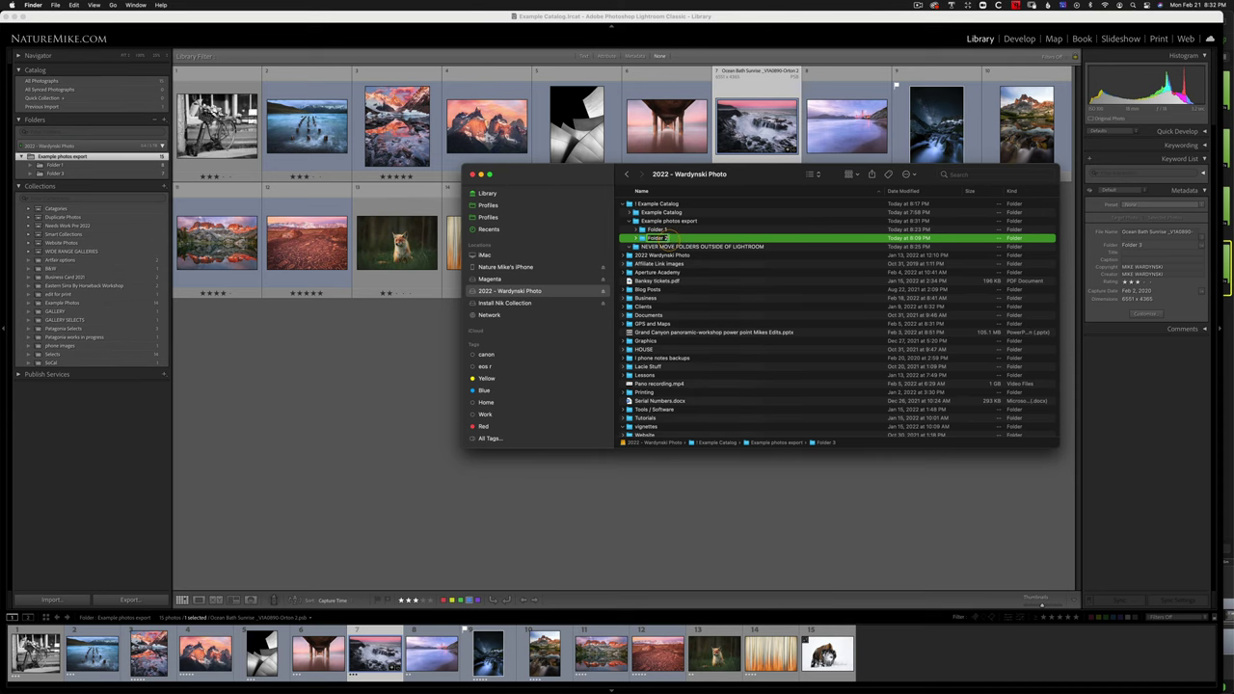
{"action": "key", "text": "Return"}
{"action": "left_click", "coordinate": [378, 344]}
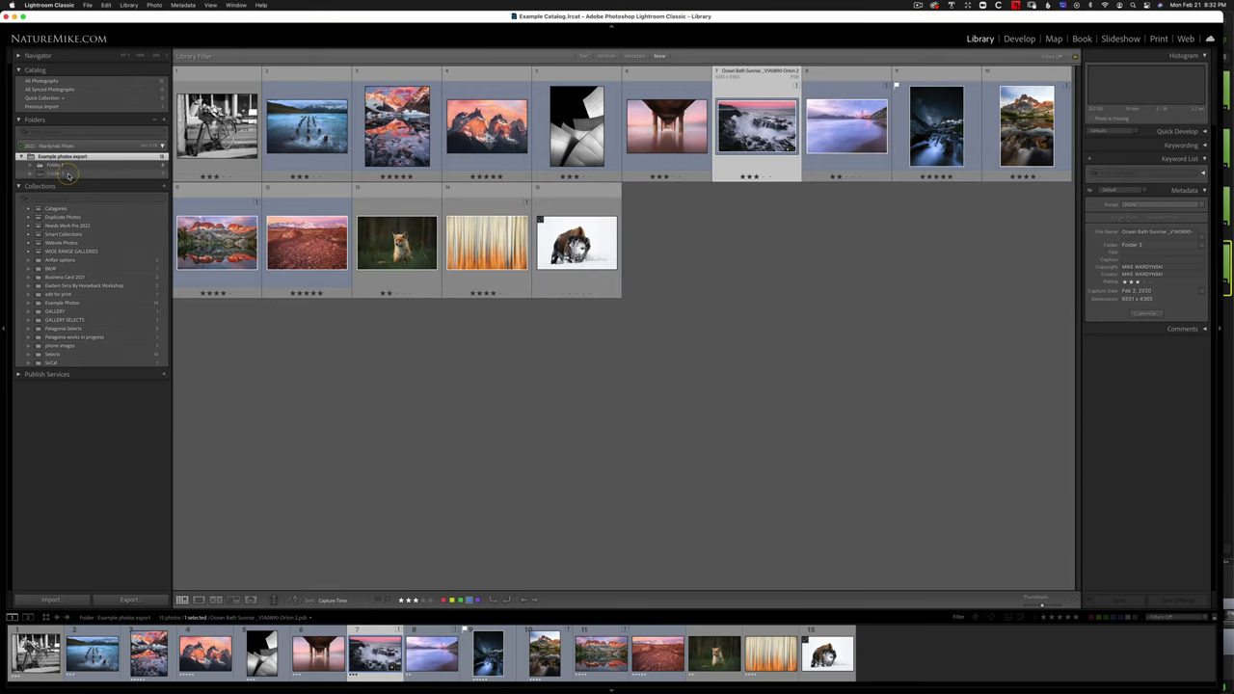
Step: Open Find Missing Folder for the missing folder, then cancel it
{"action": "right_click", "coordinate": [68, 175]}
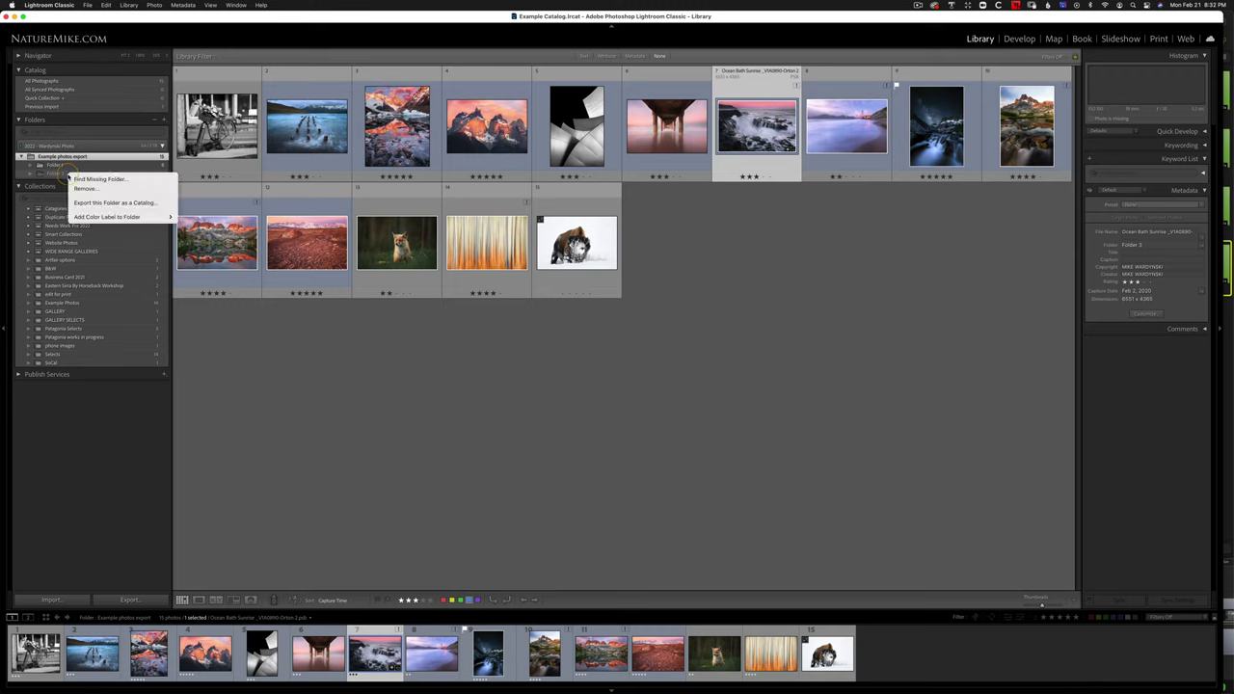
{"action": "left_click", "coordinate": [123, 180]}
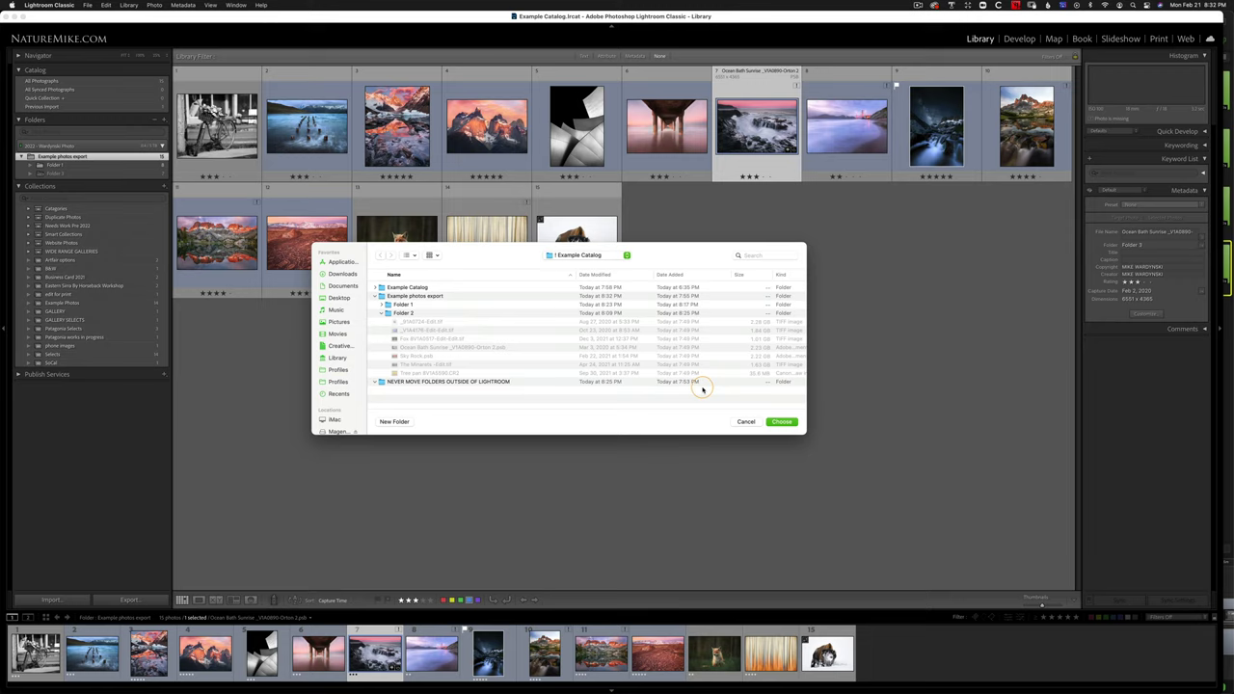
{"action": "left_click", "coordinate": [745, 422]}
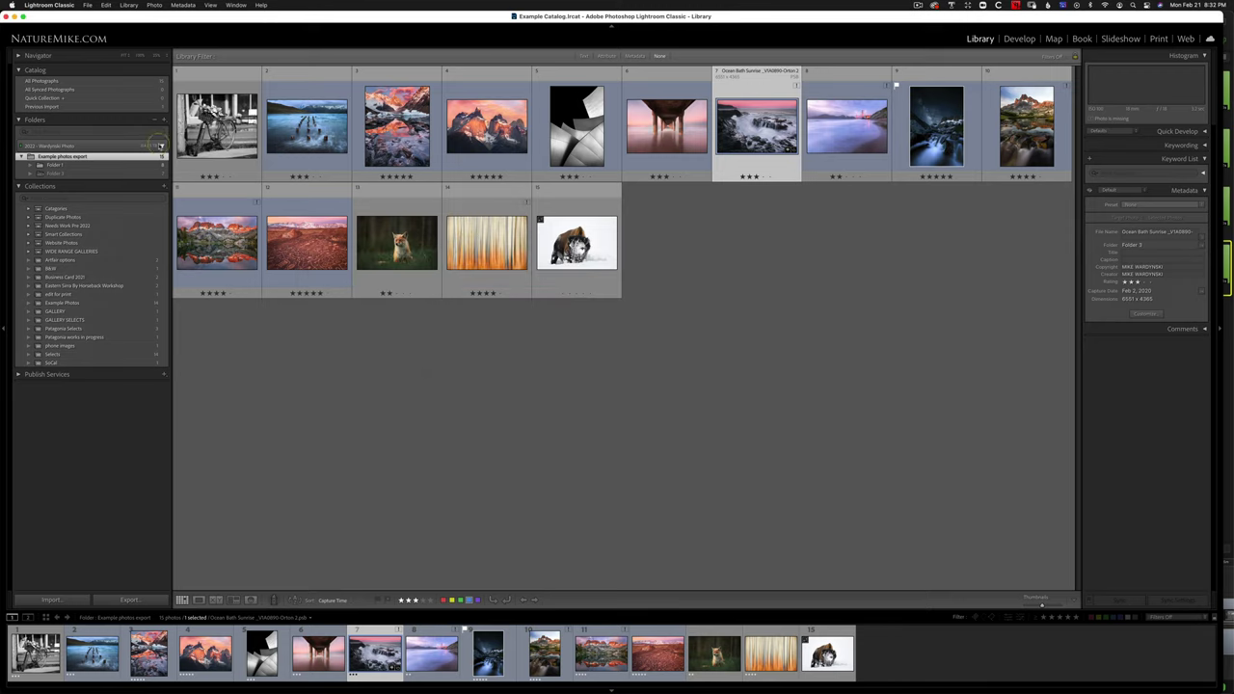
Step: Show Folder 3's seven photos and select the Tree pan thumbnail to check its details
{"action": "left_click", "coordinate": [58, 172]}
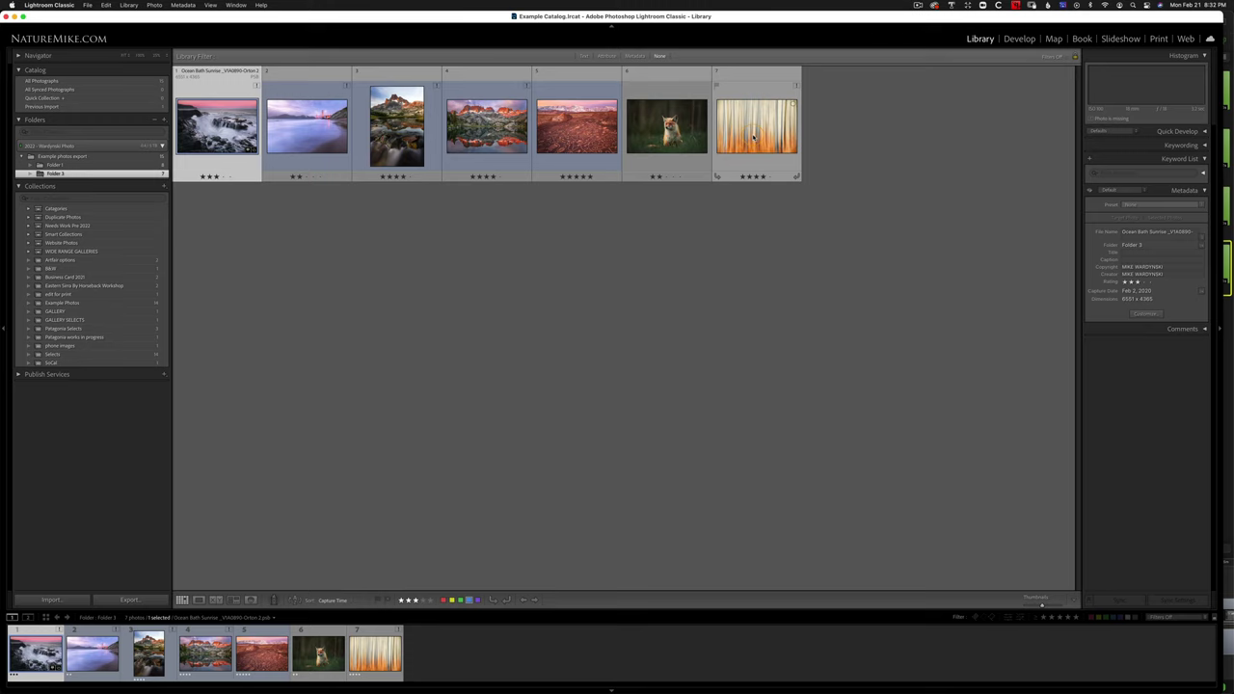
{"action": "left_click", "coordinate": [761, 75]}
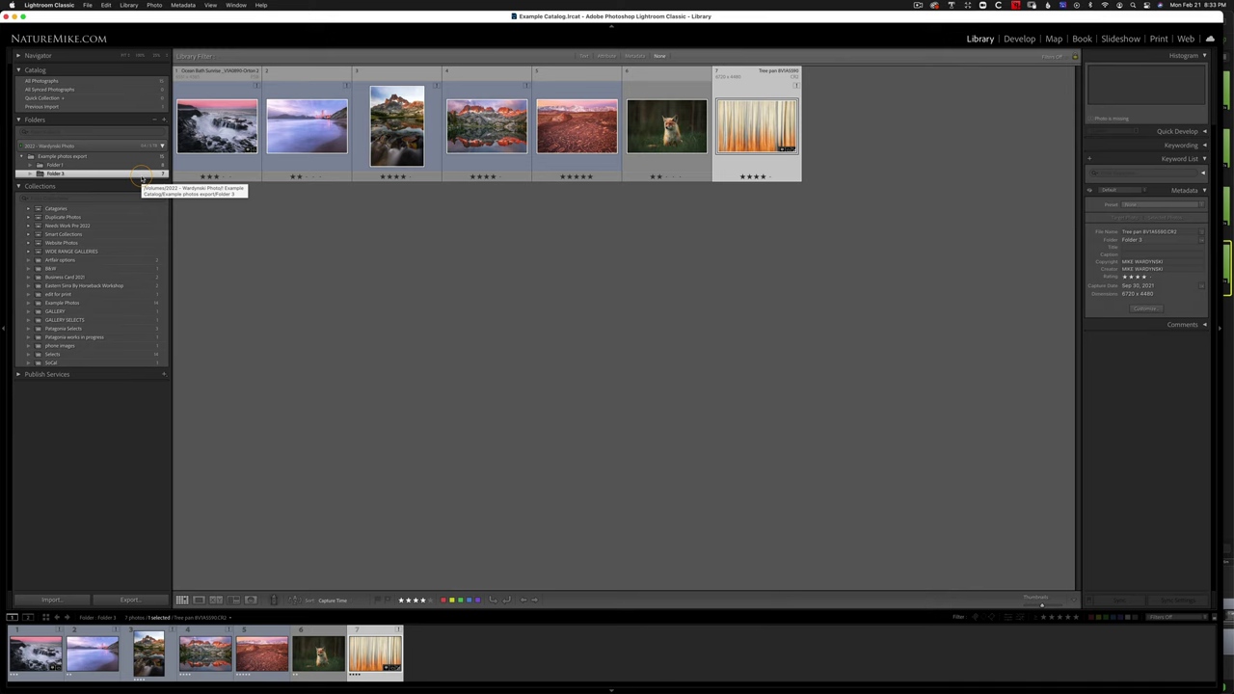
{"action": "left_click", "coordinate": [26, 684]}
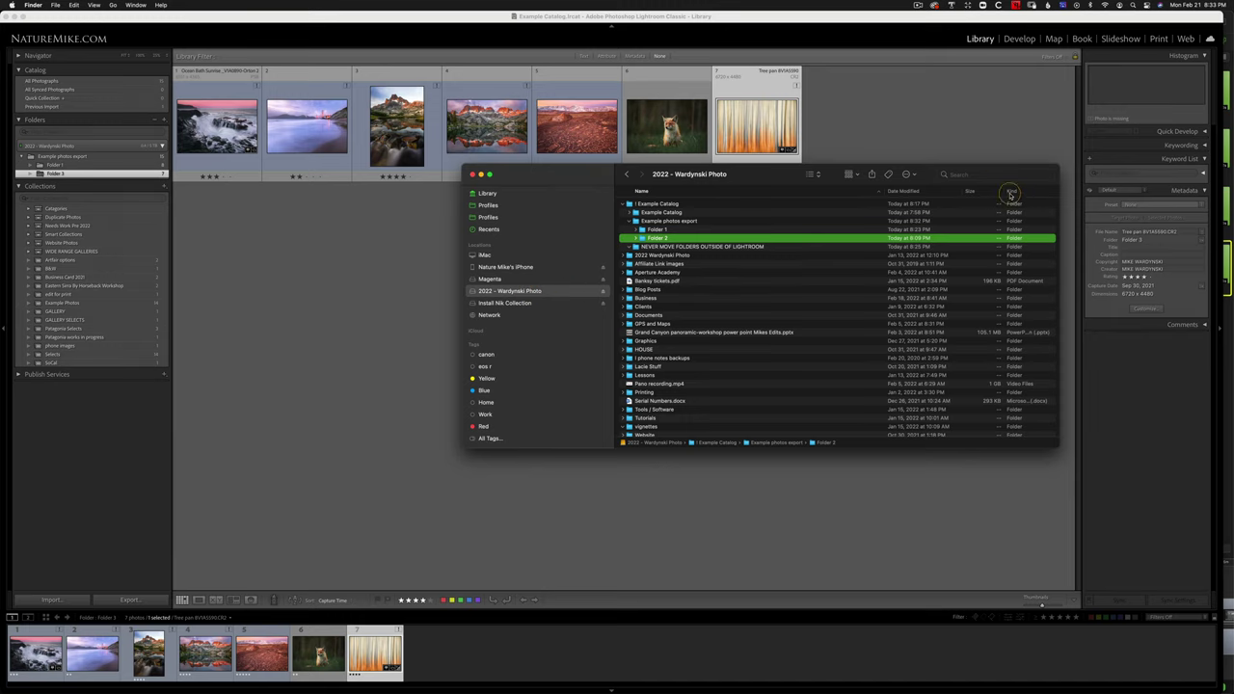
Step: Search 2022 - Wardynski Photo for 'tree pan' and select Tree pan 8V1A5590.CR2 to see it's in Folder 2
{"action": "left_click", "coordinate": [972, 181]}
{"action": "left_click_drag", "start_coordinate": [949, 164], "coordinate": [863, 211]}
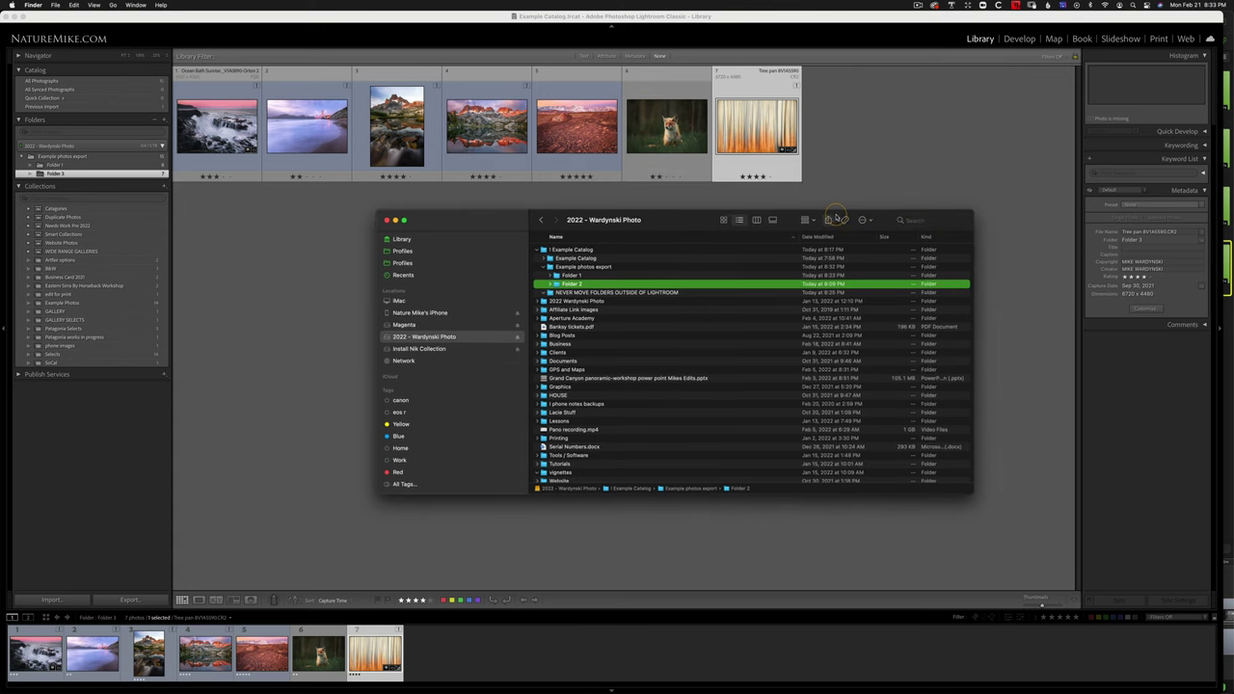
{"action": "type", "text": "tu"}
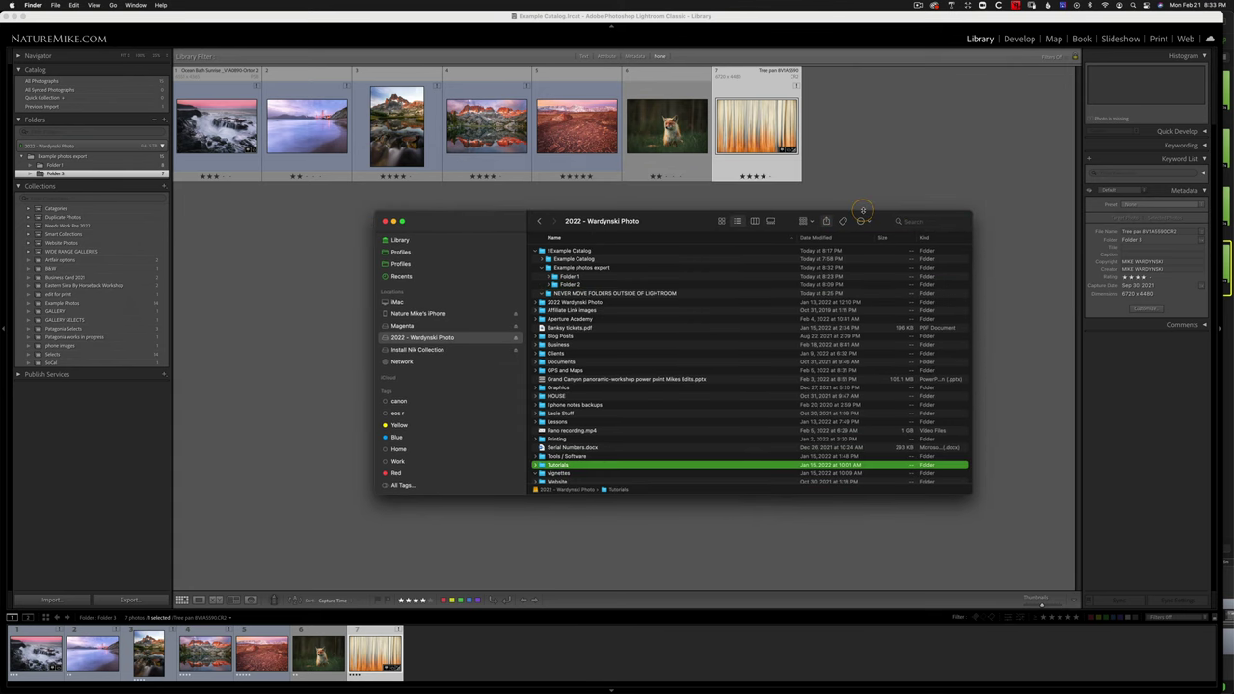
{"action": "left_click", "coordinate": [911, 220]}
{"action": "type", "text": "t"}
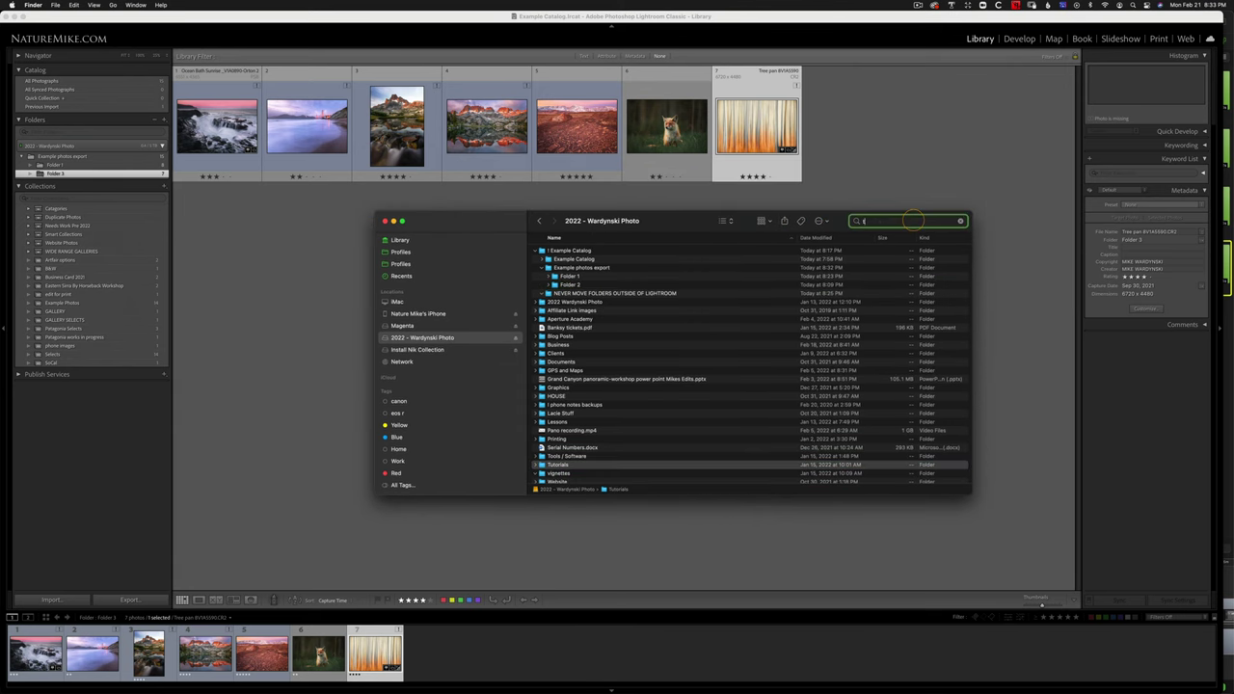
{"action": "type", "text": "ree pan"}
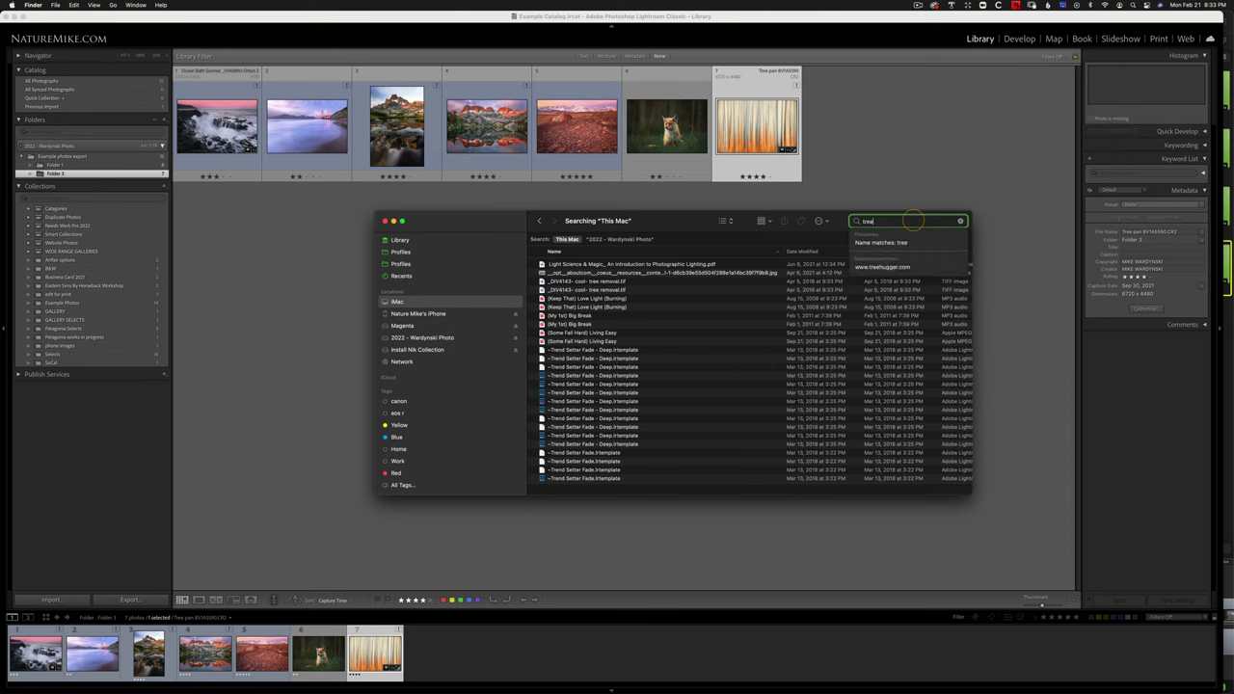
{"action": "left_click", "coordinate": [640, 241]}
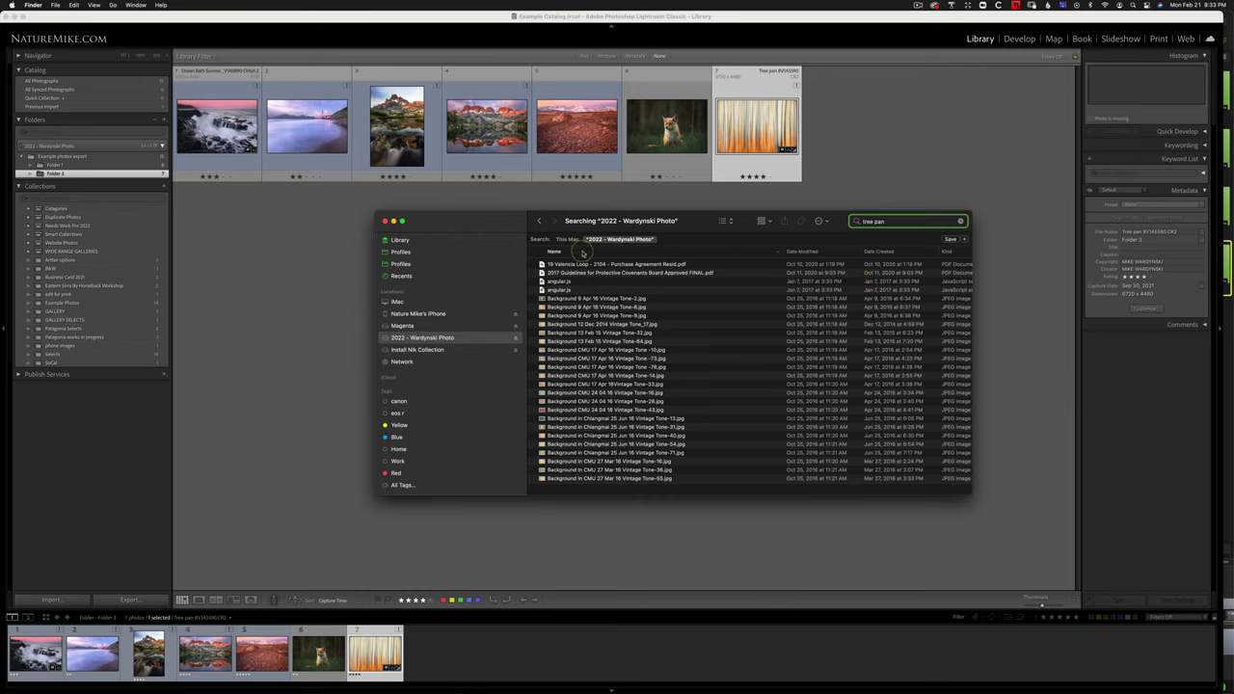
{"action": "scroll", "coordinate": [606, 277], "scroll_direction": "down", "scroll_amount": 10}
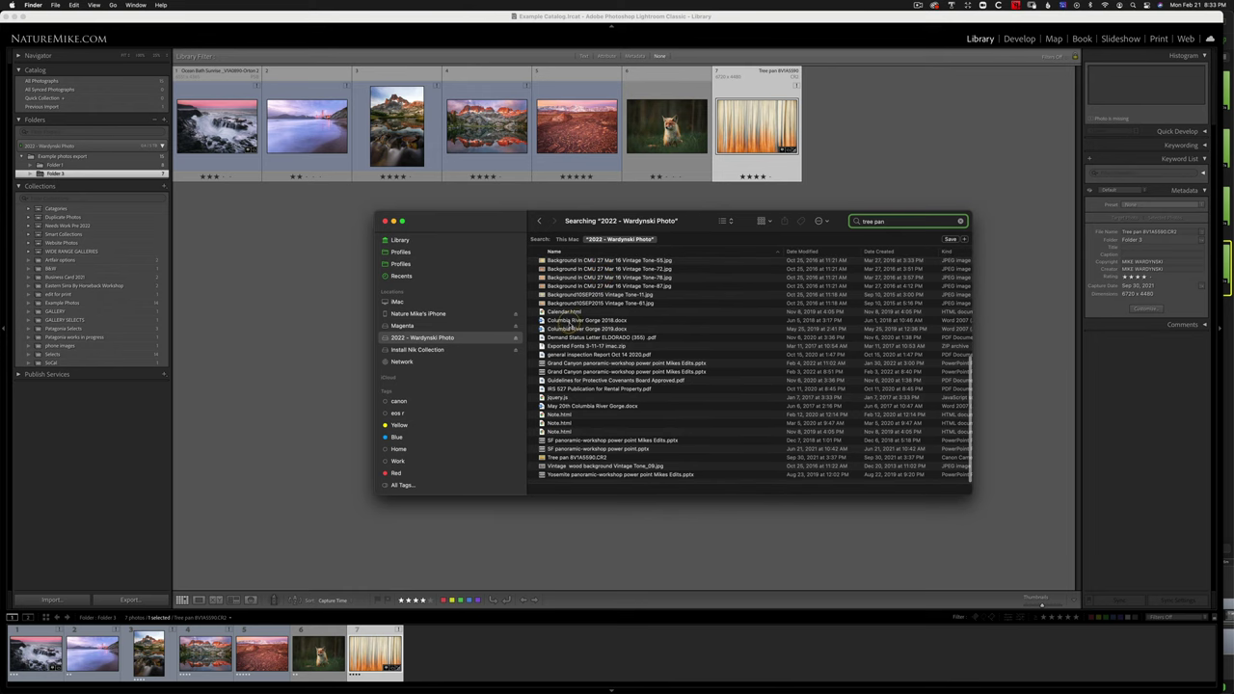
{"action": "left_click", "coordinate": [592, 458]}
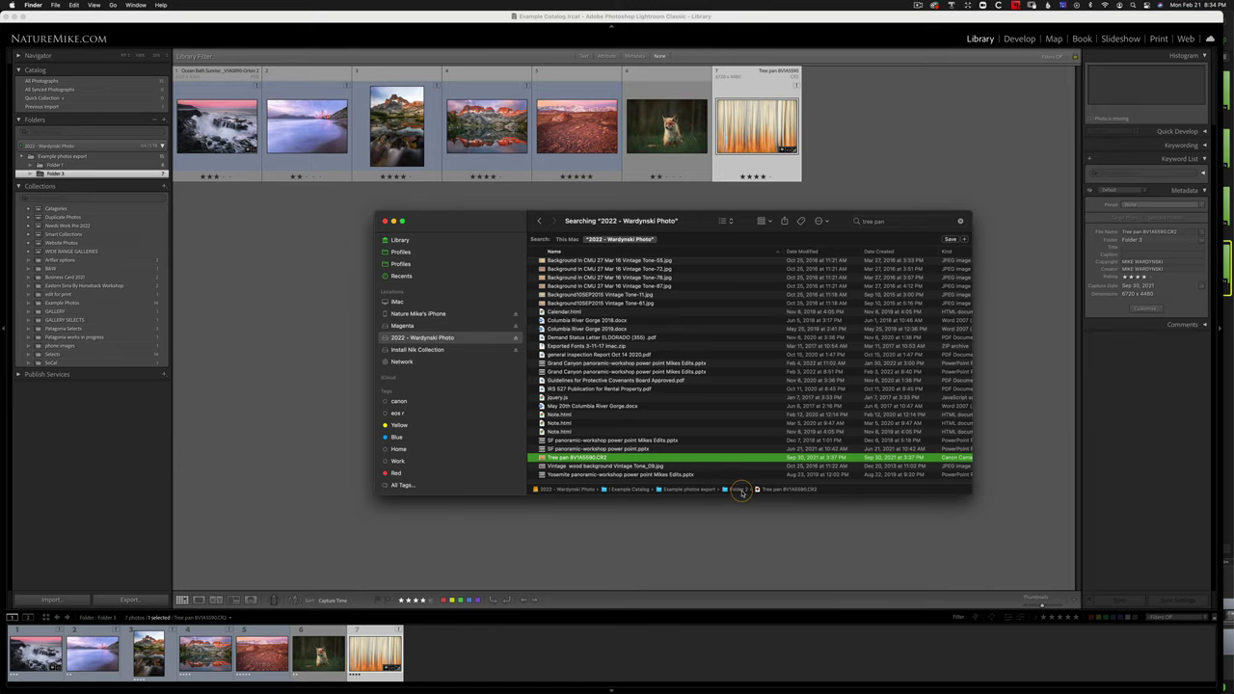
Step: Relink missing Folder 3 to the on-disk Folder 2, then view all photos in Example photos export
{"action": "left_click", "coordinate": [144, 183]}
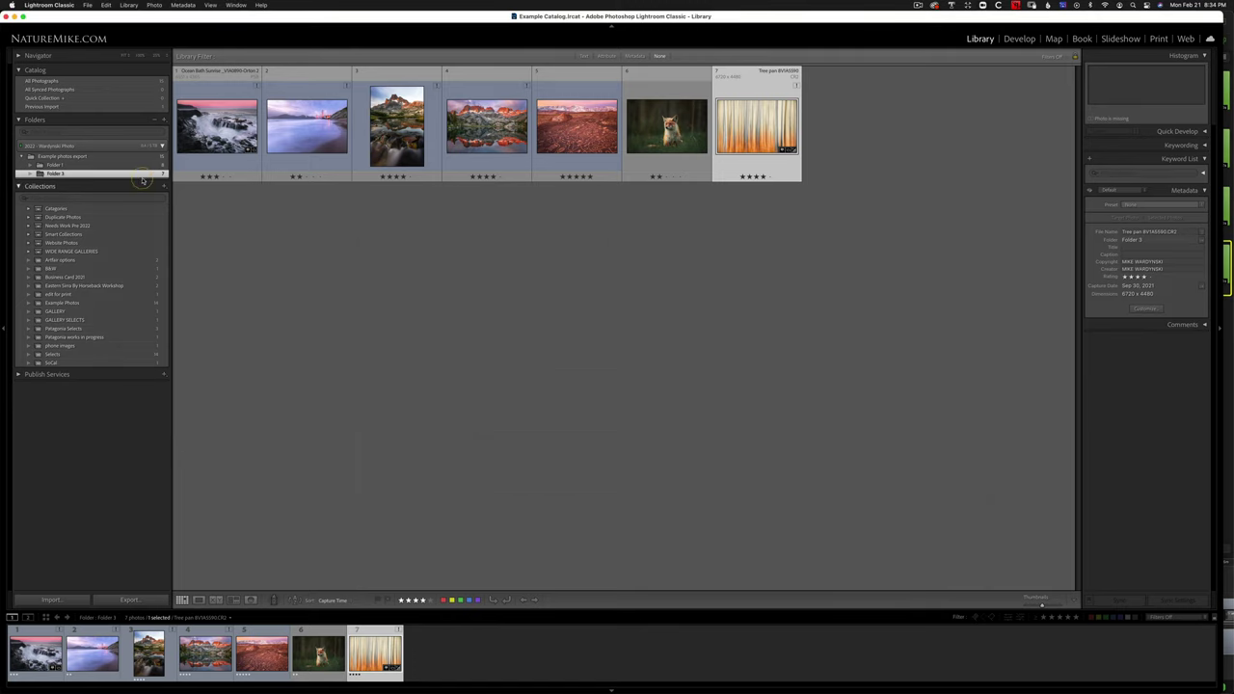
{"action": "right_click", "coordinate": [139, 177]}
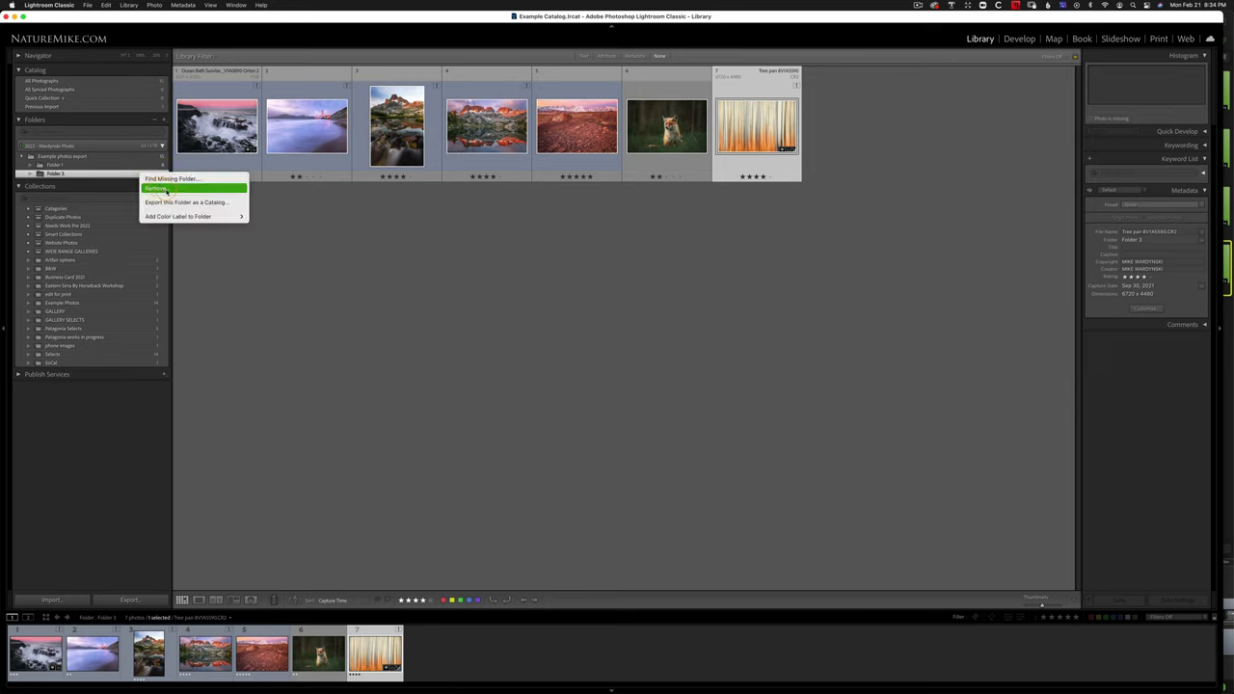
{"action": "left_click", "coordinate": [166, 178]}
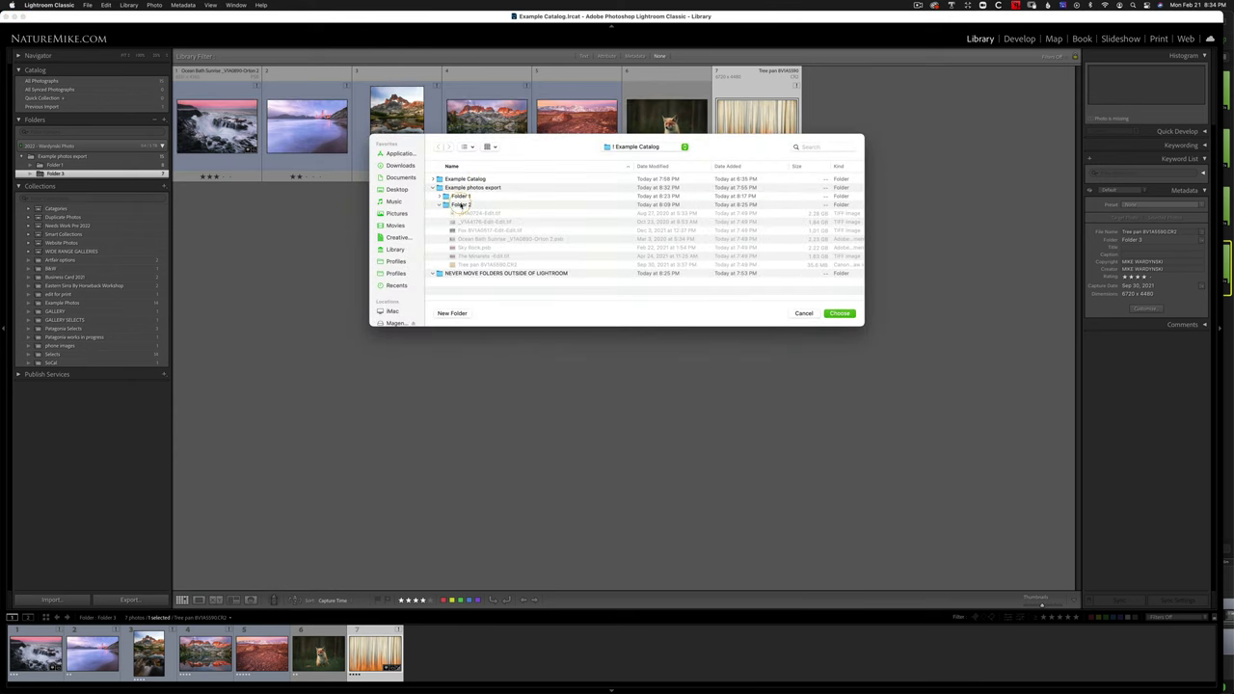
{"action": "left_click", "coordinate": [456, 206]}
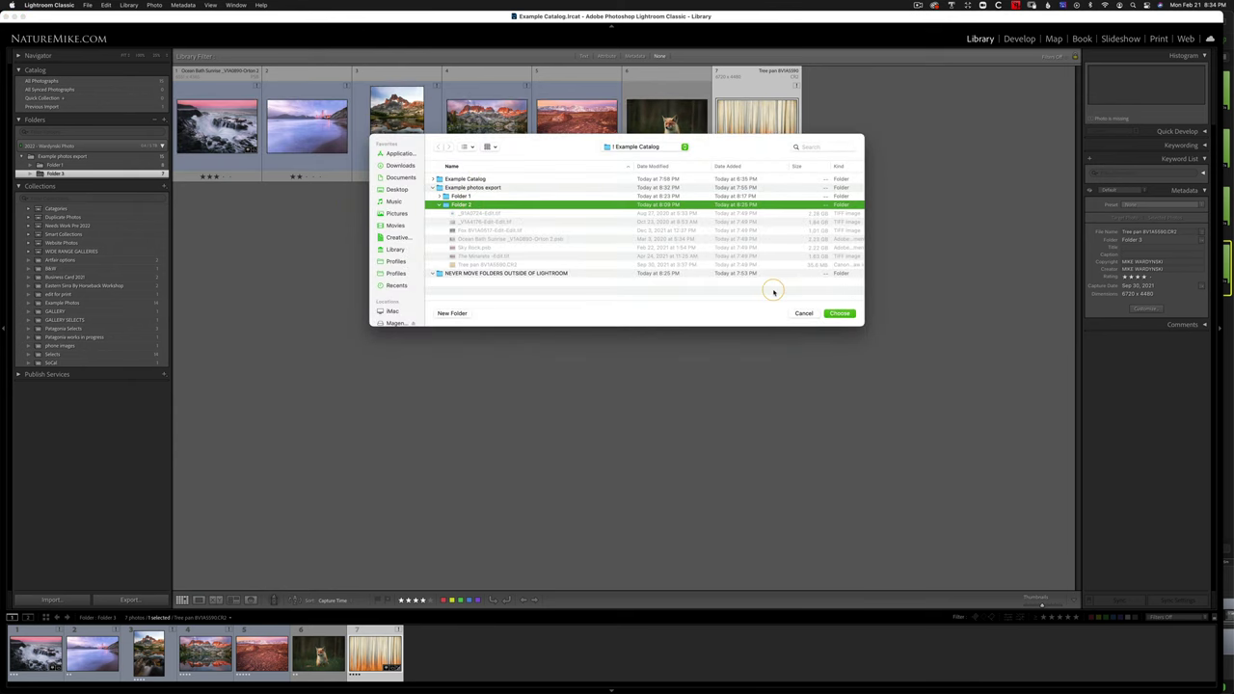
{"action": "left_click", "coordinate": [838, 313]}
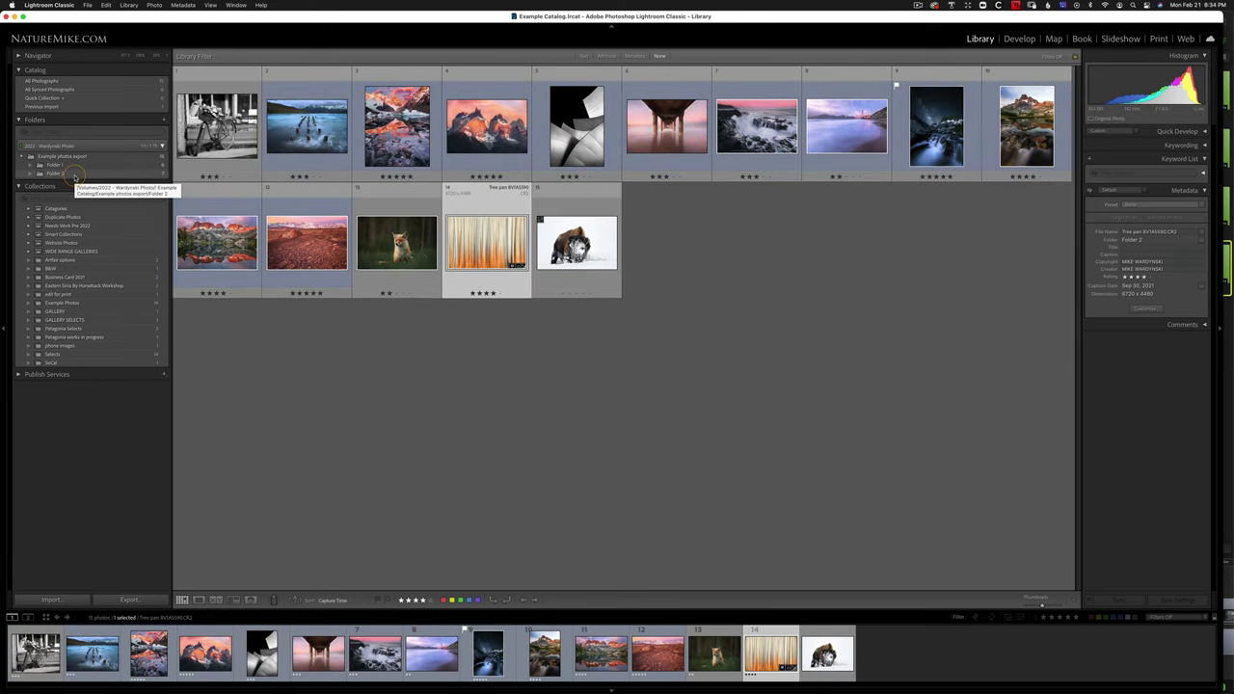
{"action": "left_click", "coordinate": [119, 165]}
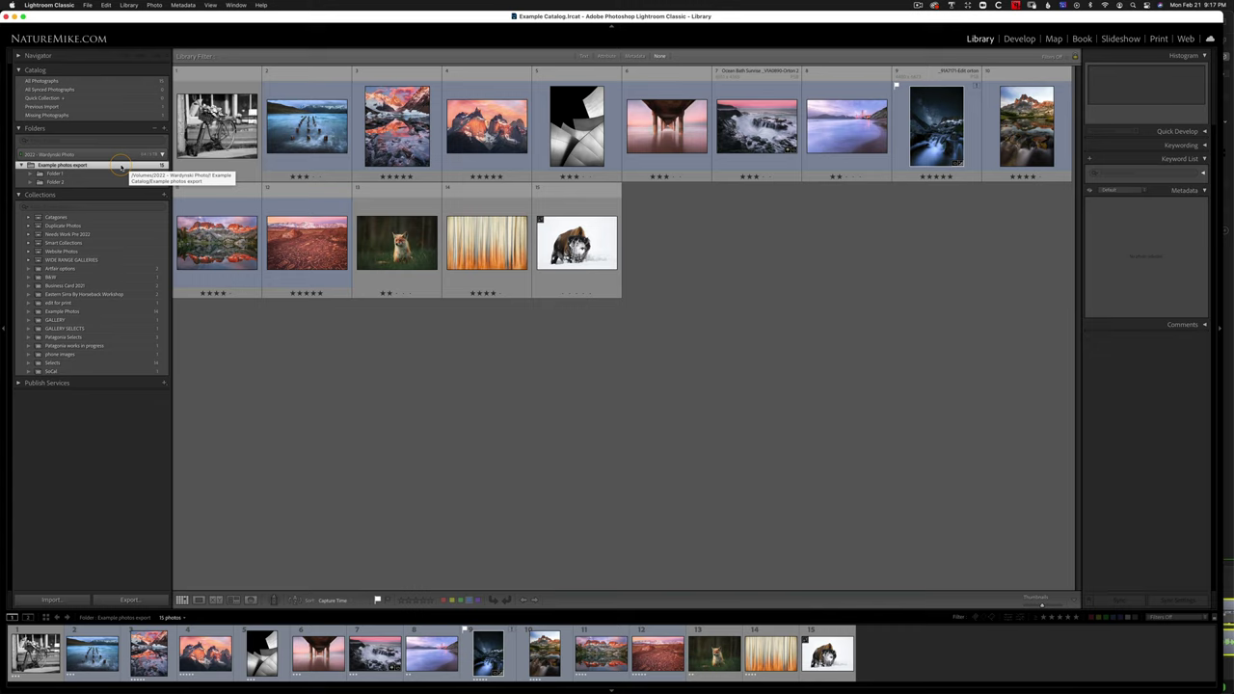
Step: Run Library > Find All Missing Photos, which turns up one missing orton file from Folder 1
{"action": "left_click", "coordinate": [128, 4]}
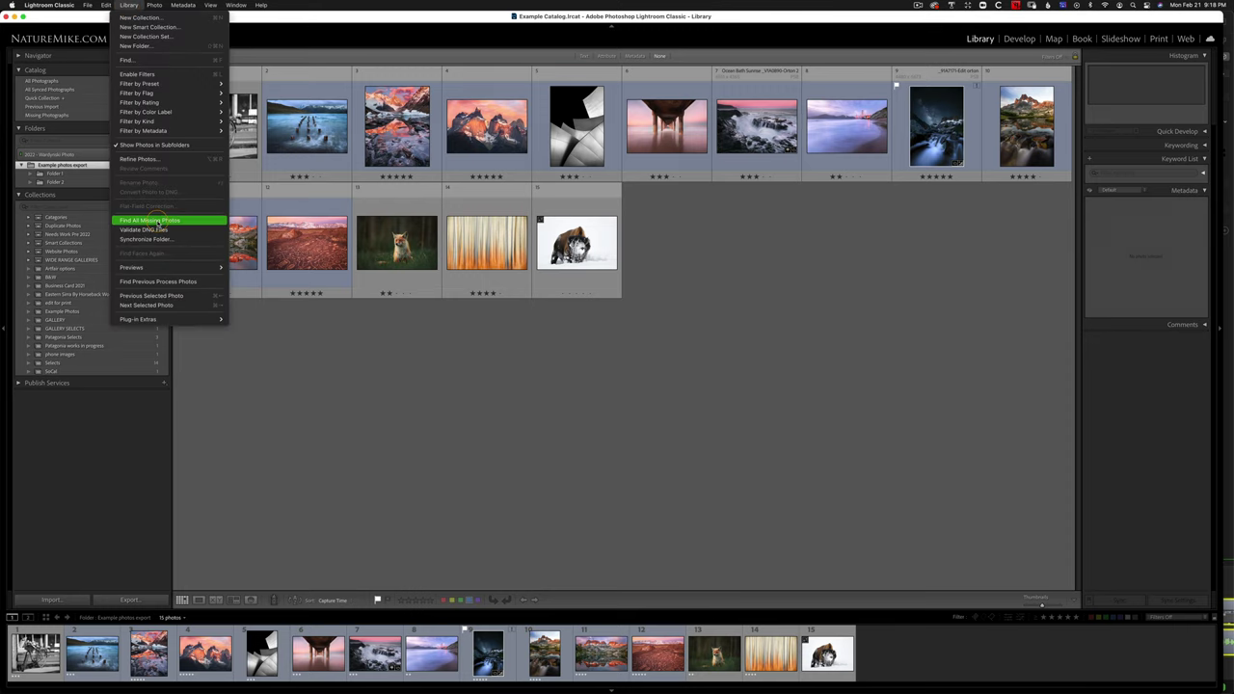
{"action": "left_click", "coordinate": [146, 221]}
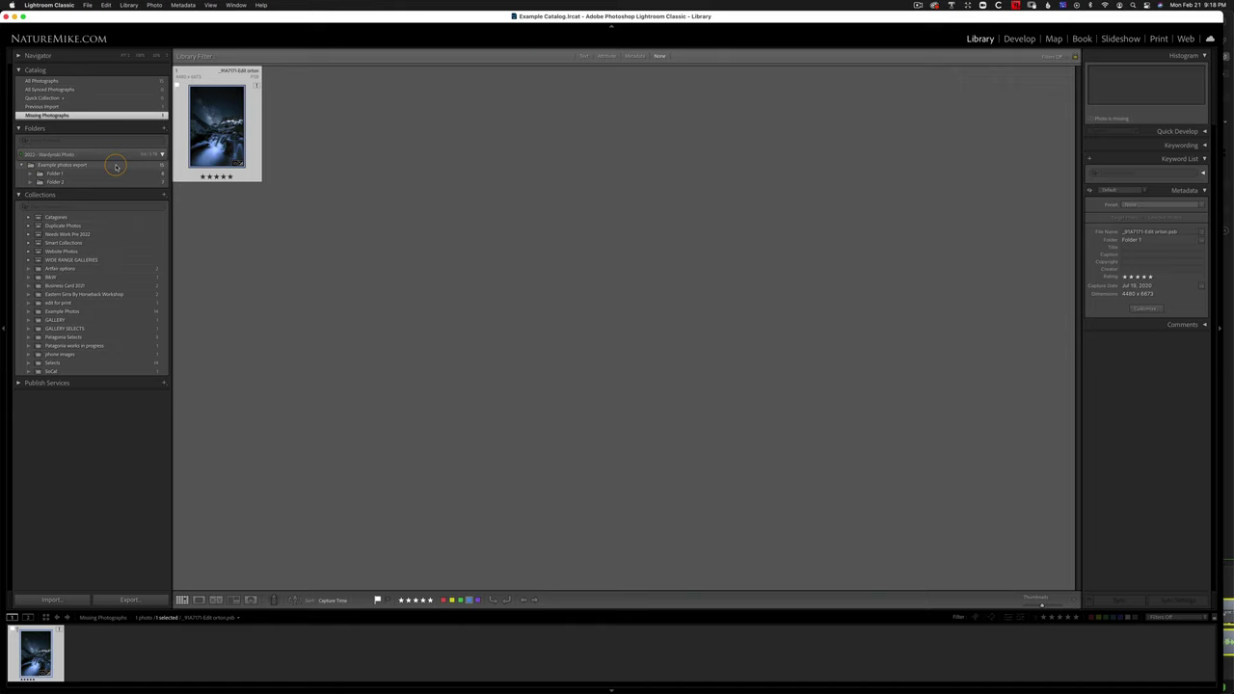